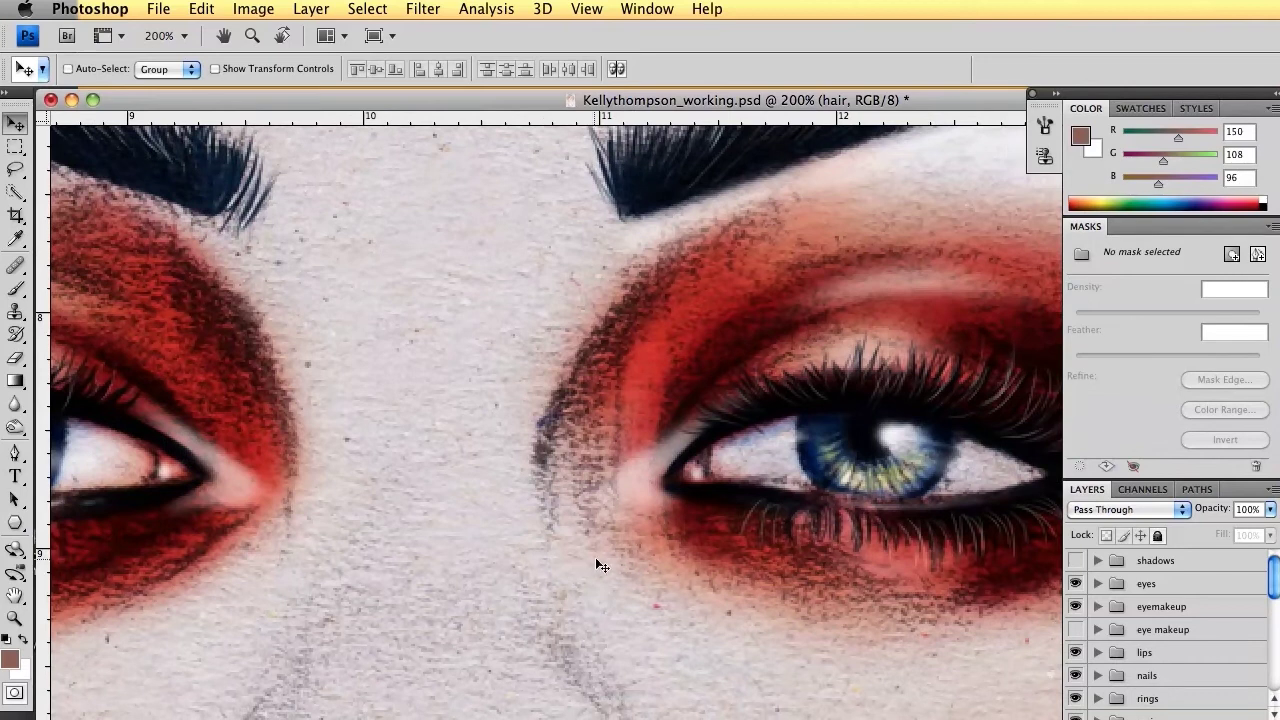
Step: Expand the eyes group and hide Layer 29, Layer 28, Layer 27 and Layer 26
key("super+minus")
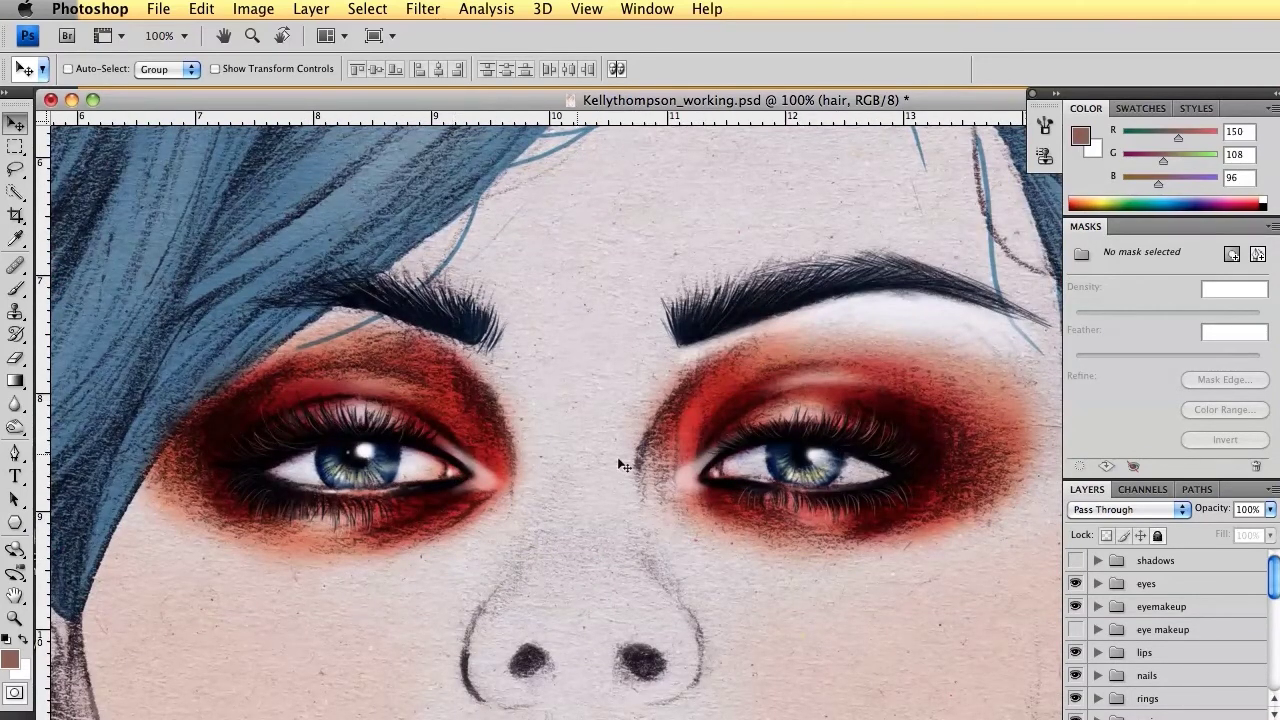
left_click(1097, 584)
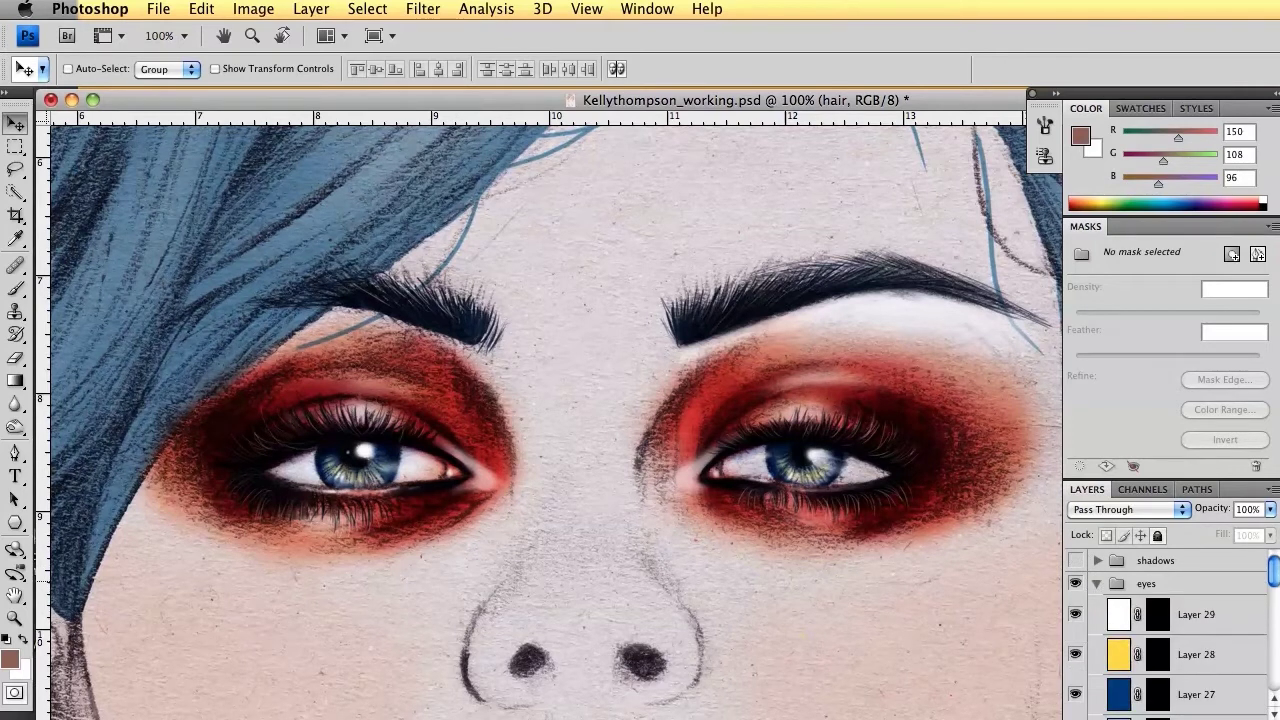
left_click_drag(1274, 570, 1272, 583)
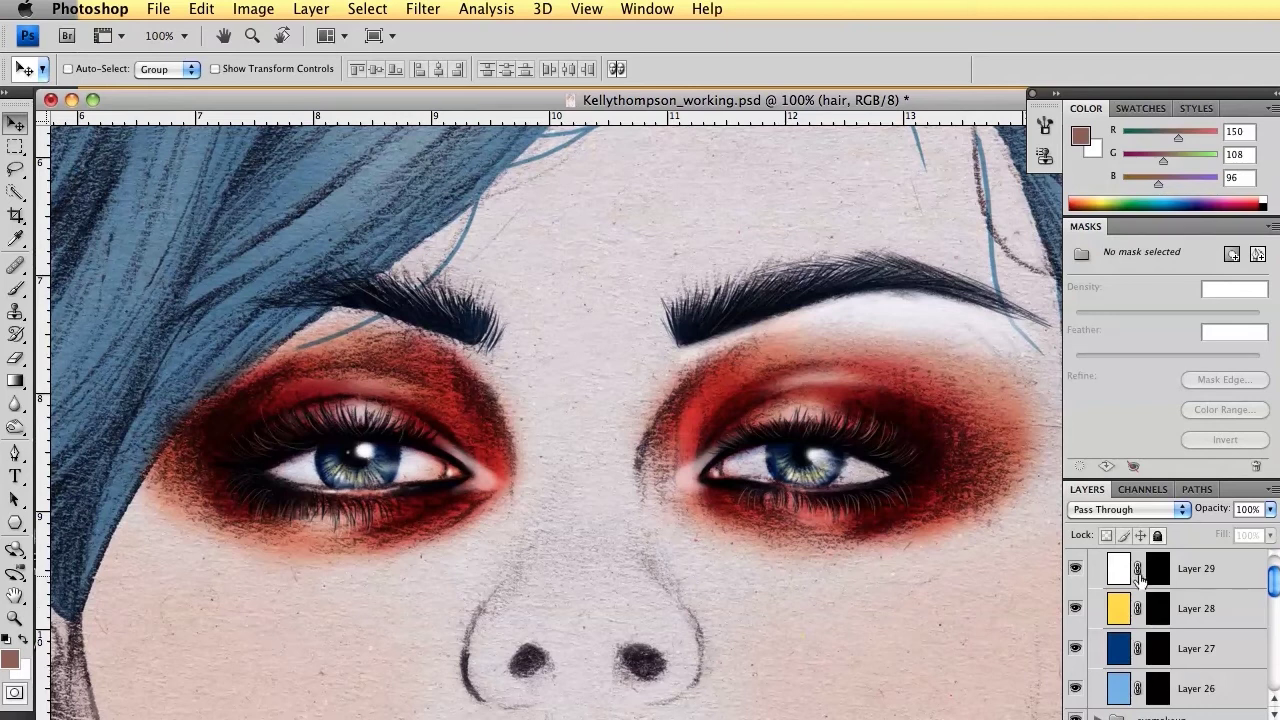
left_click_drag(1274, 585, 1274, 578)
left_click(1075, 591)
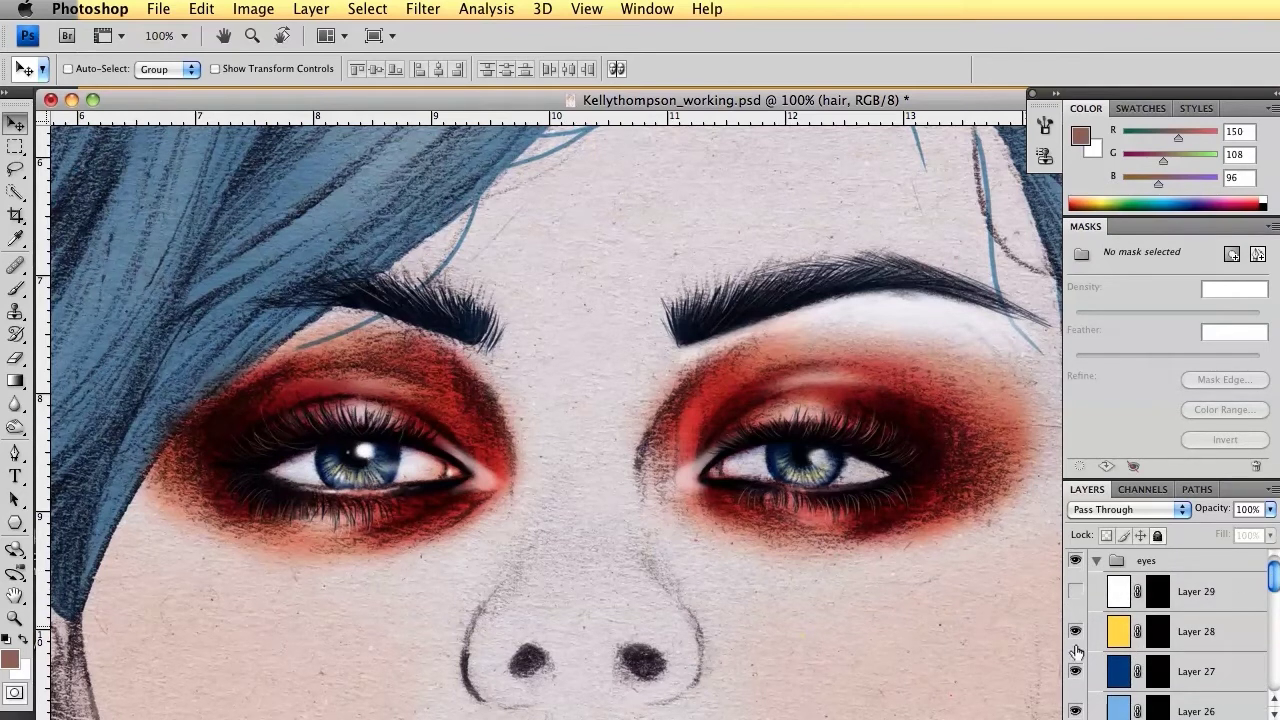
left_click(1075, 631)
left_click(1075, 671)
left_click(1075, 711)
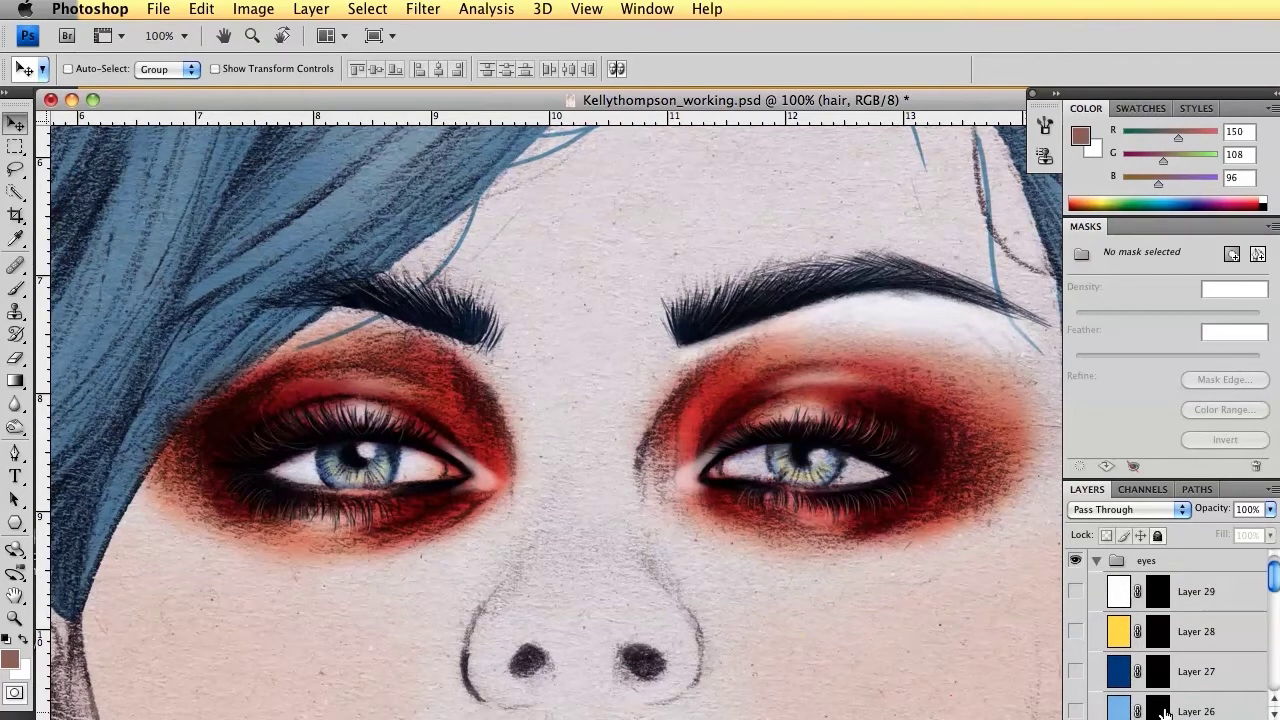
Step: Show Layer 26 again and fill its layer mask with black in Normal mode at 100% opacity
left_click(1075, 711)
left_click(1158, 703)
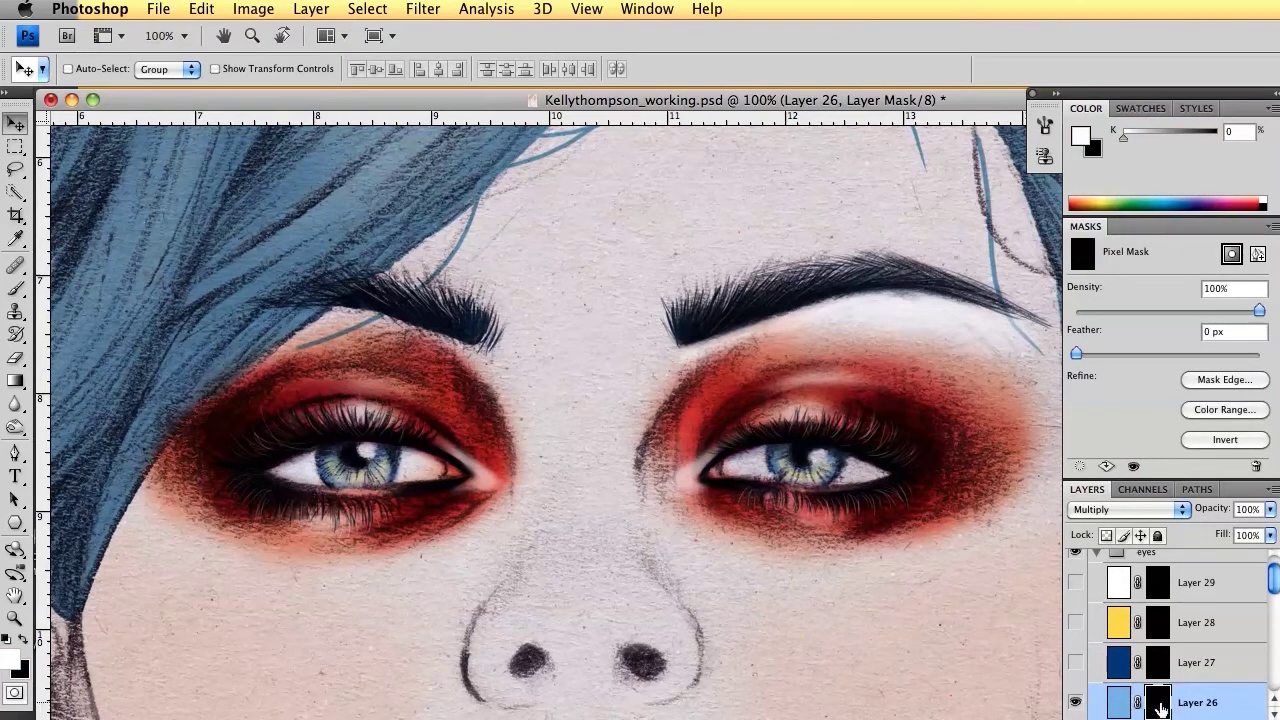
key("super+plus")
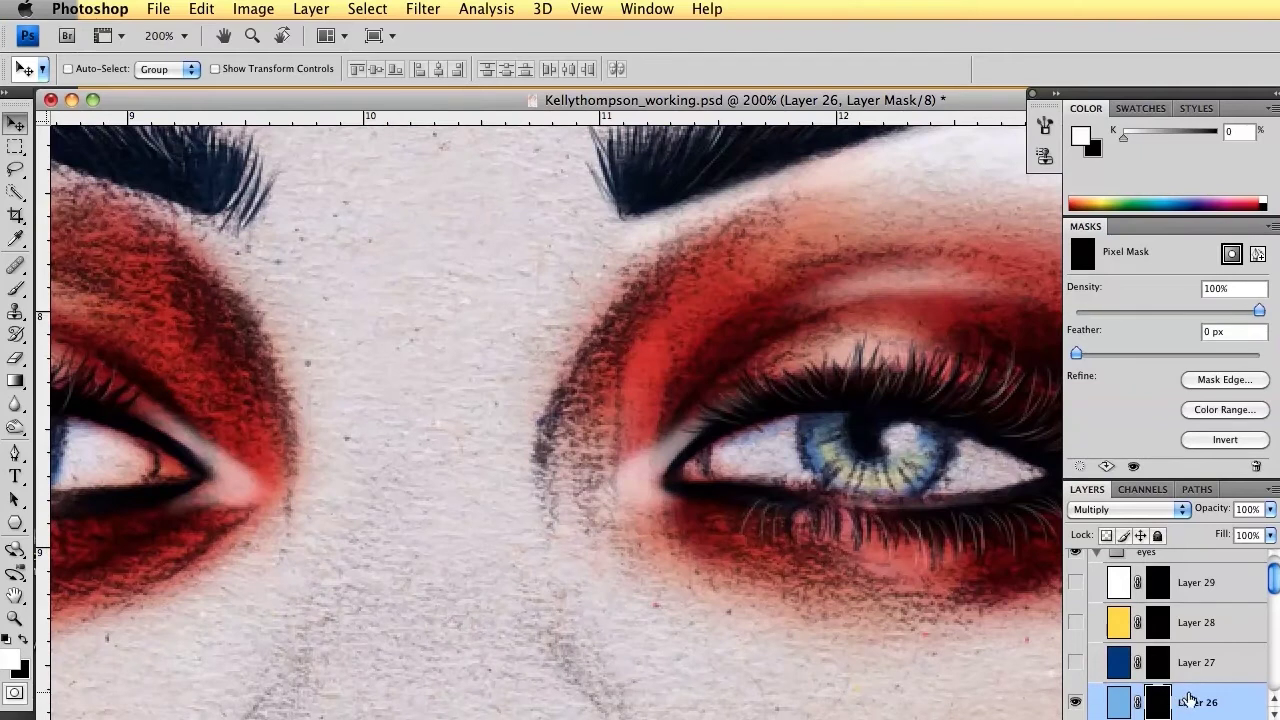
left_click(1075, 702)
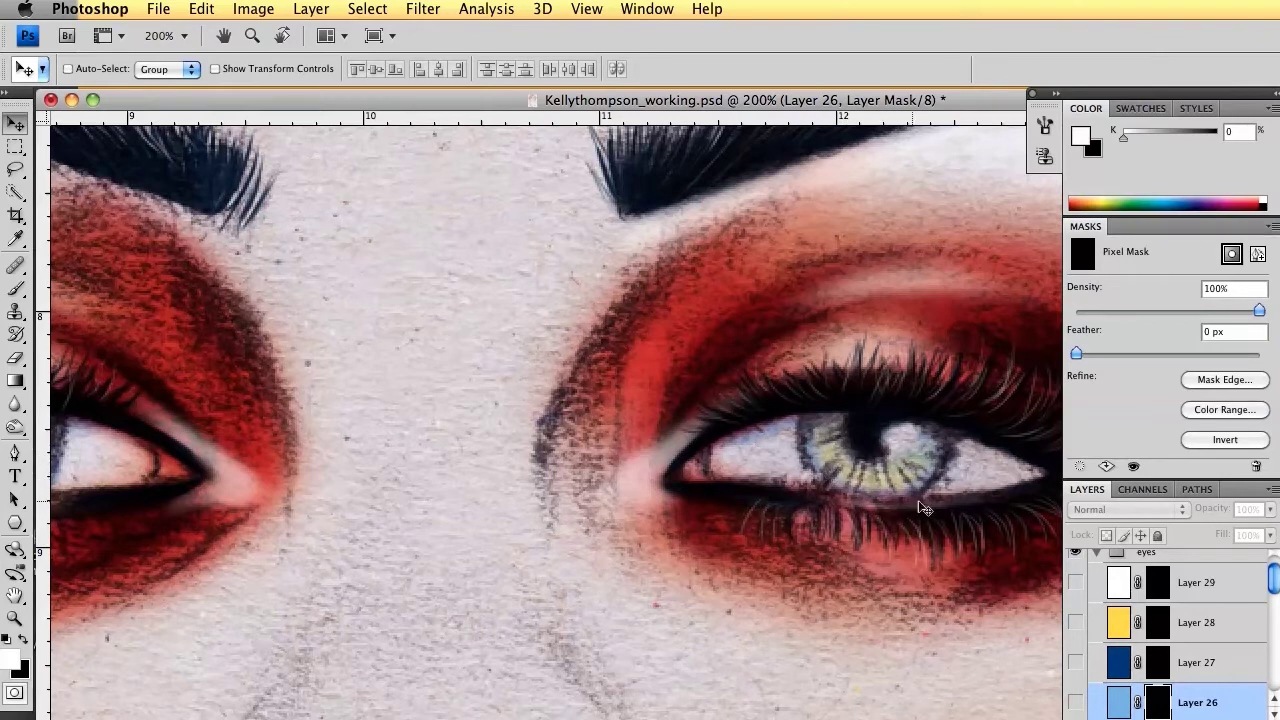
left_click(1075, 702)
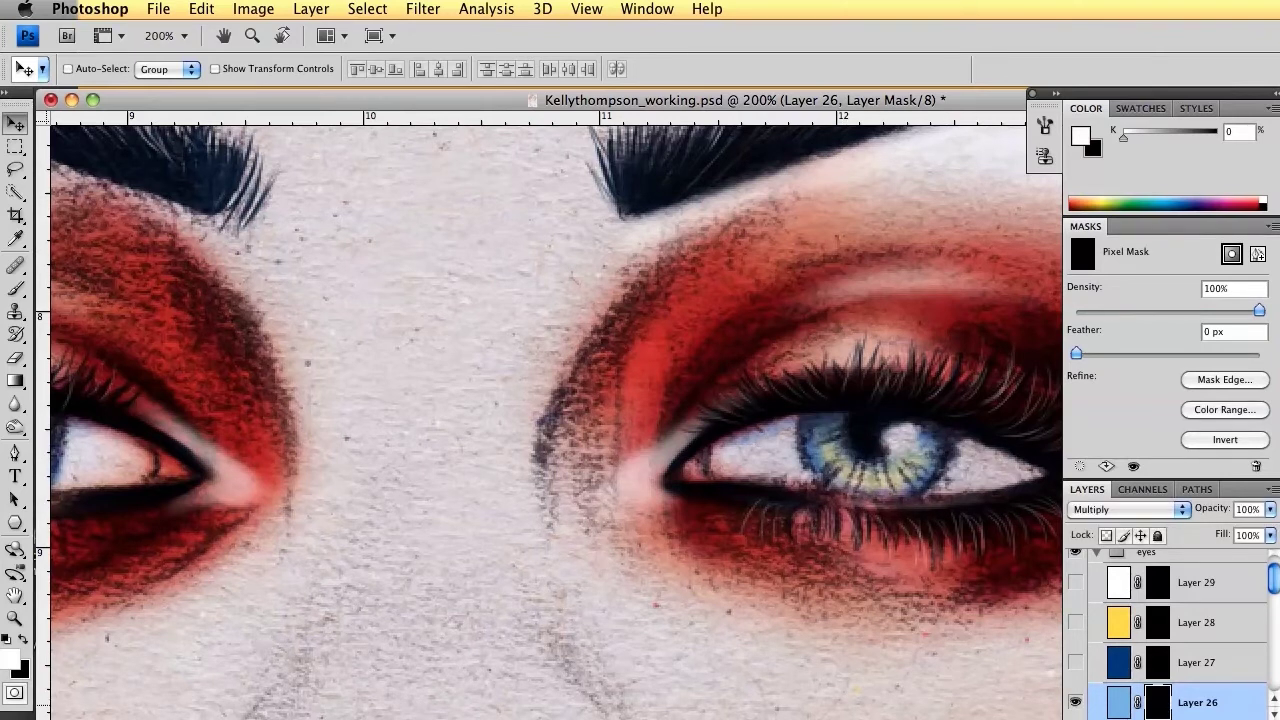
key("shift+F5")
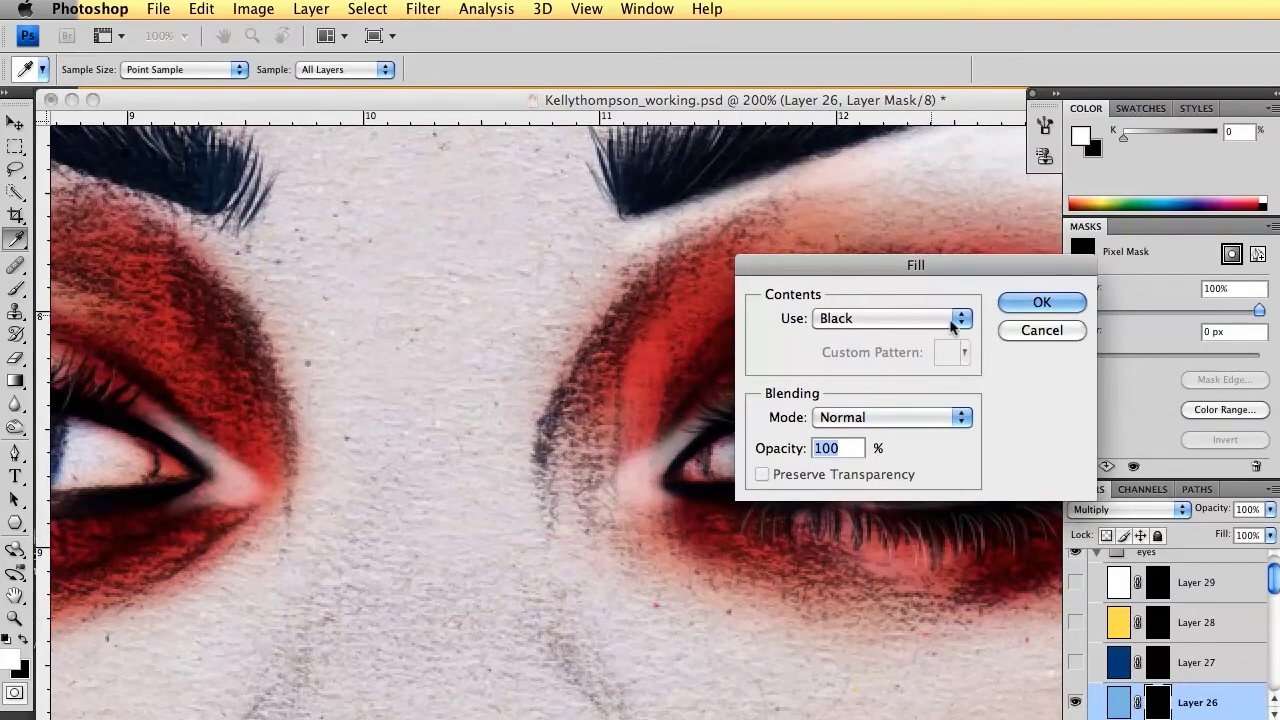
left_click(1043, 301)
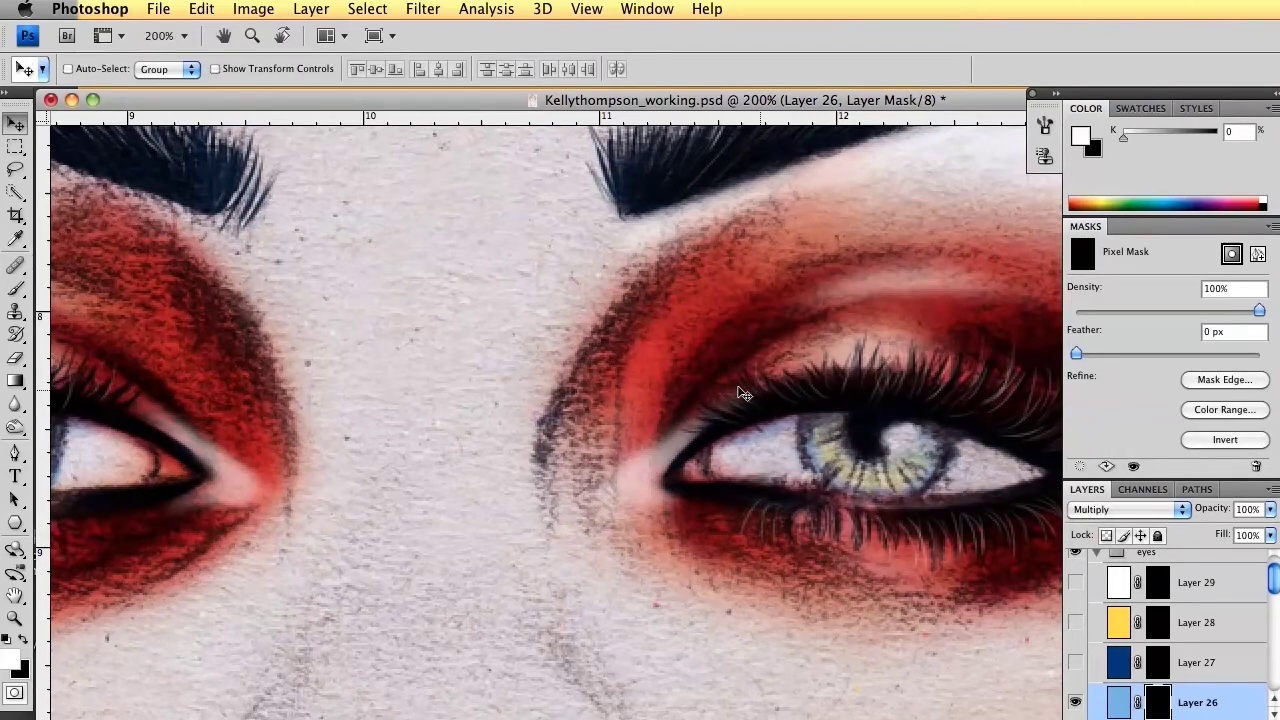
Step: Set up the Brush tool with the Airbrush Soft Round 50% flow preset and reduce its size to 9 px for the iris
left_click_drag(734, 457, 578, 454)
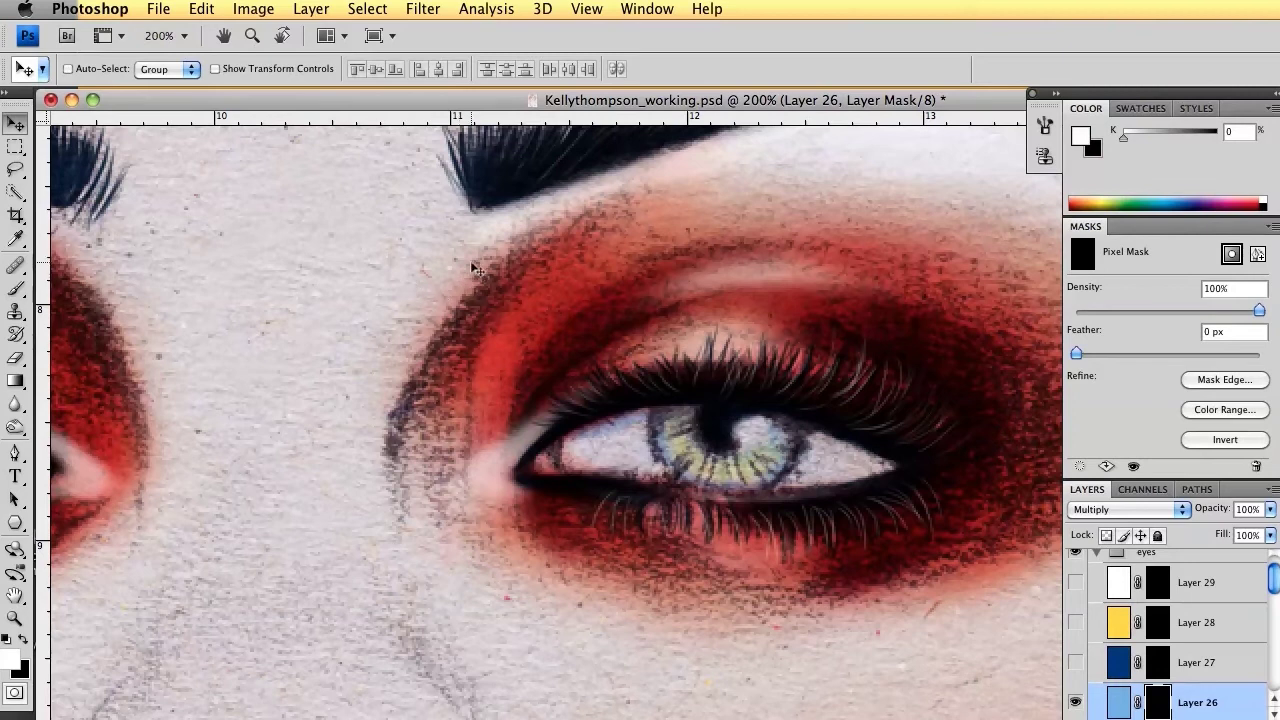
key("b")
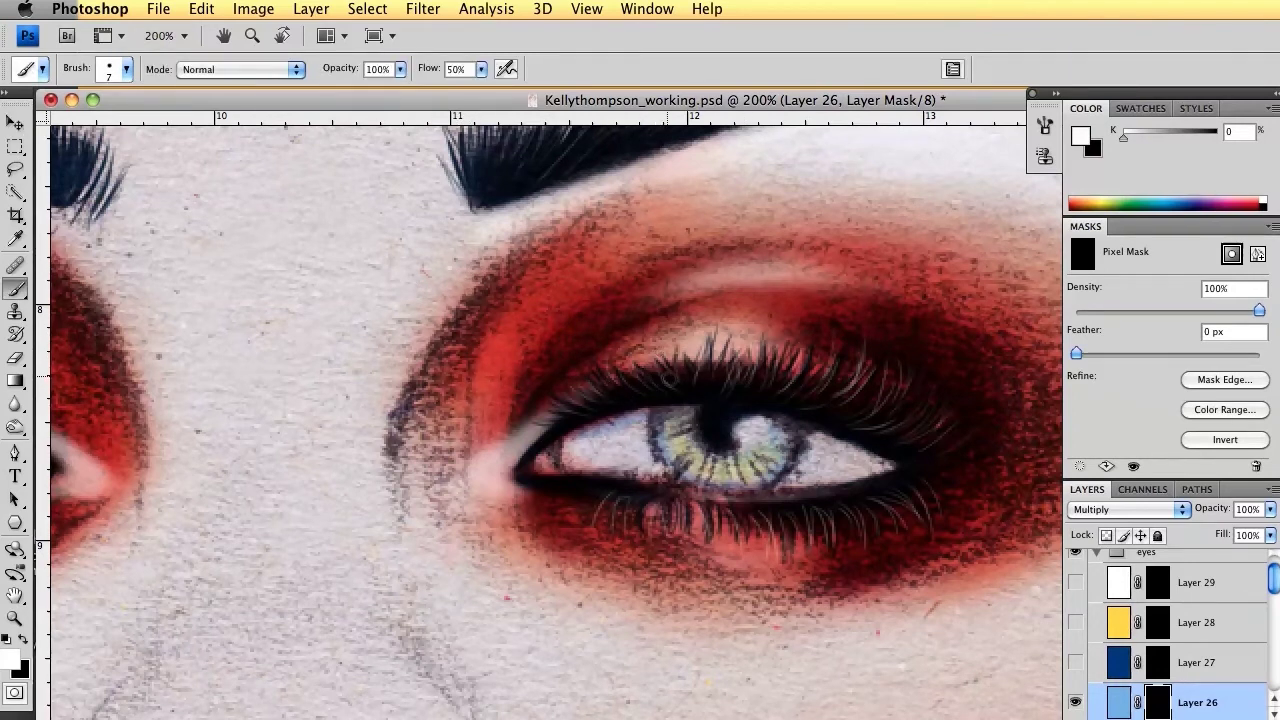
key("bracketright")
key("bracketright")
key("bracketright")
left_click(42, 69)
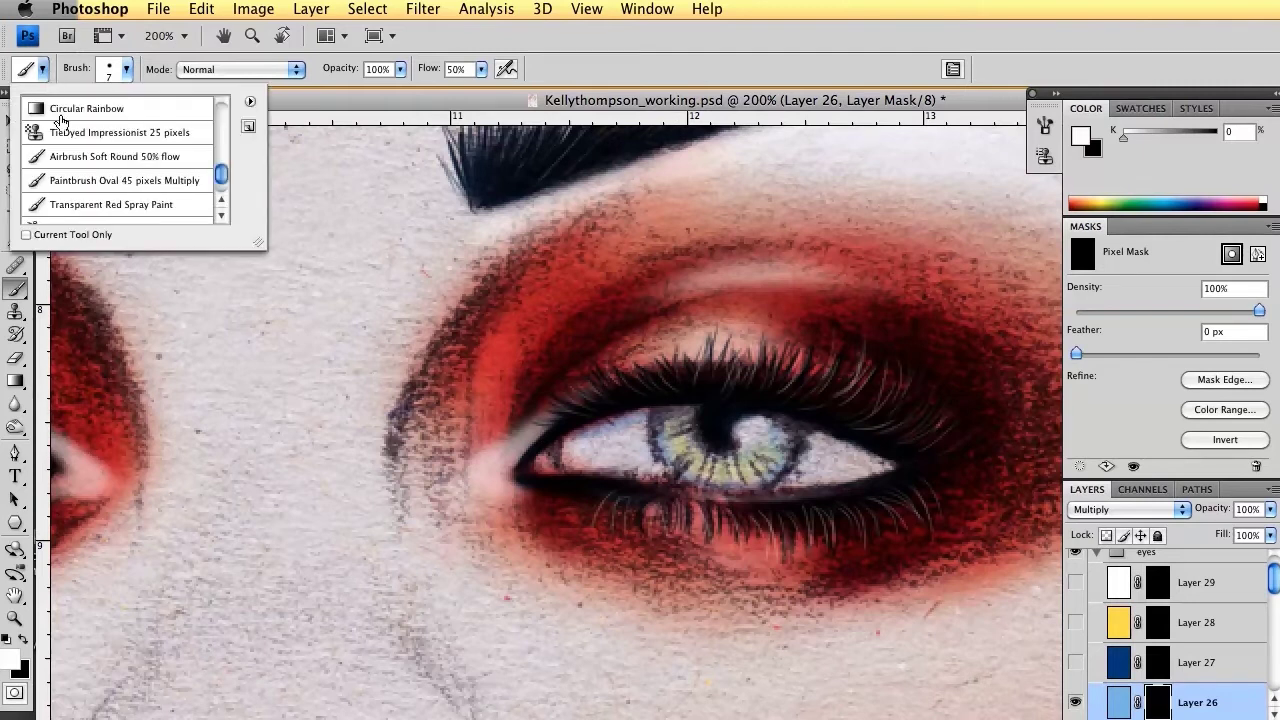
left_click(90, 160)
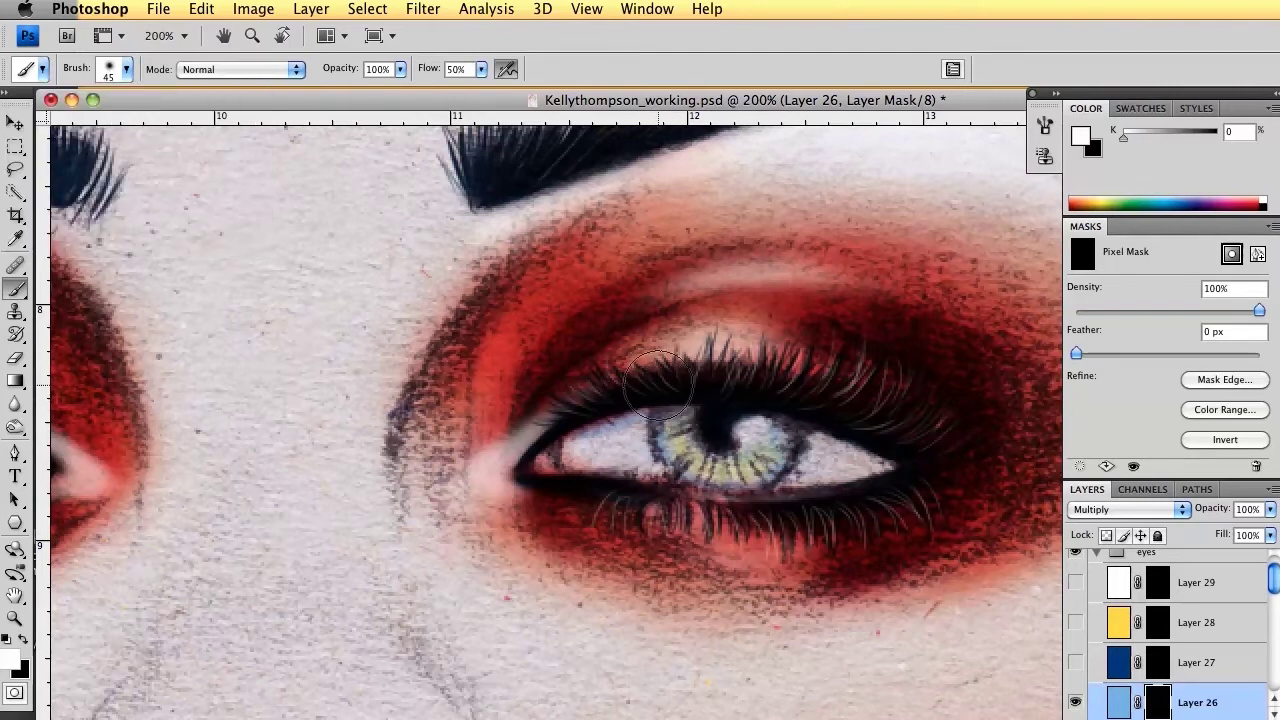
key("bracketleft")
key("bracketleft")
key("bracketleft")
key("bracketleft")
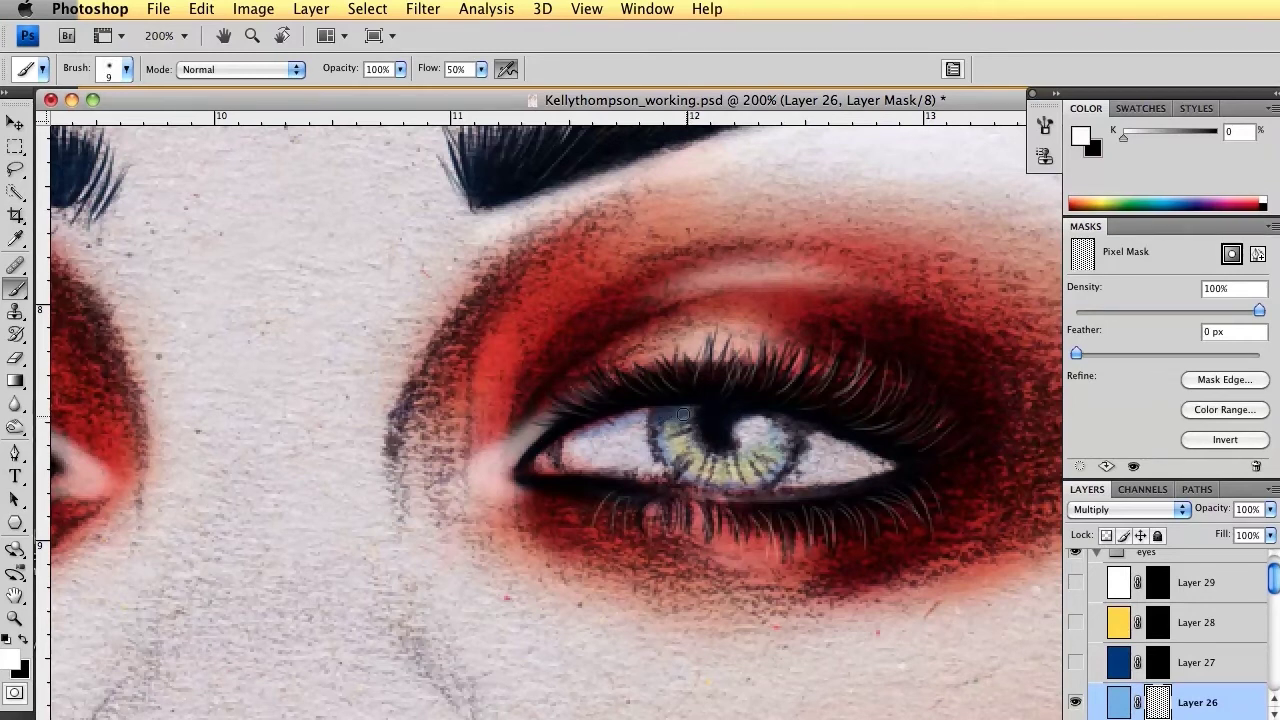
Step: Paint white on Layer 26's mask to bring light blue into the iris, enlarging the brush to 15 px for the wider areas
key("ctrl+i")
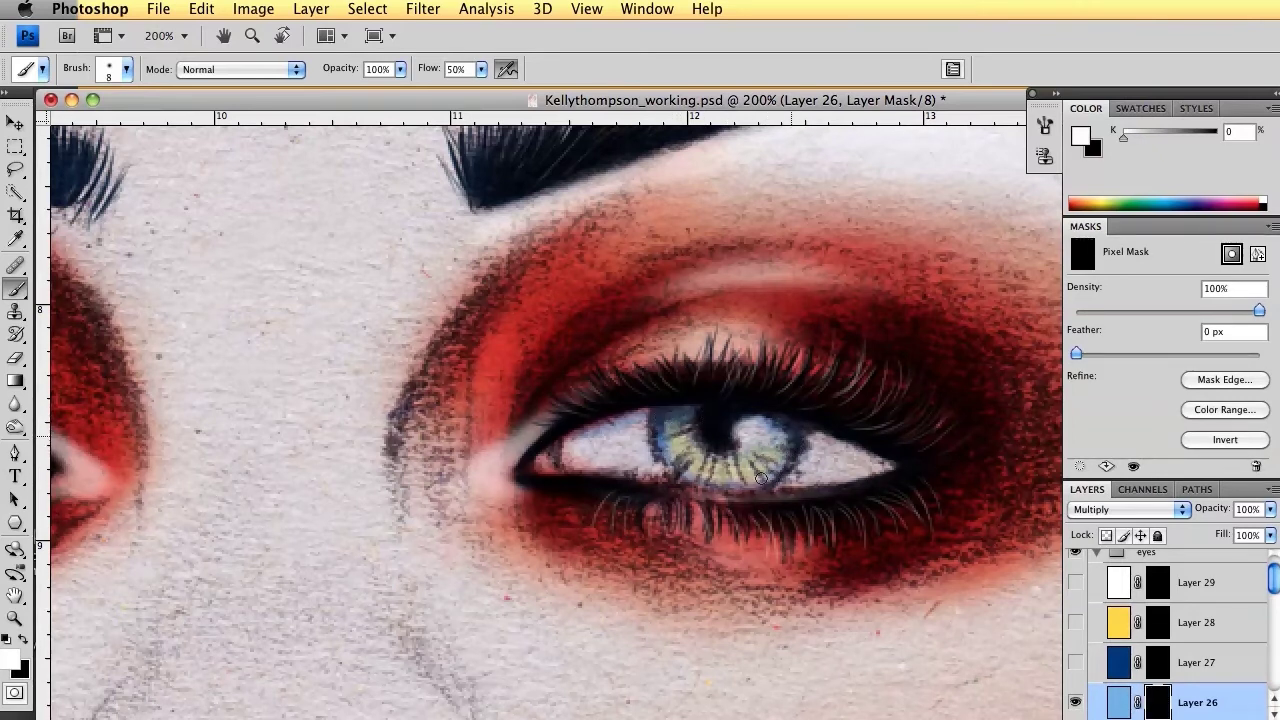
left_click_drag(773, 469, 745, 480)
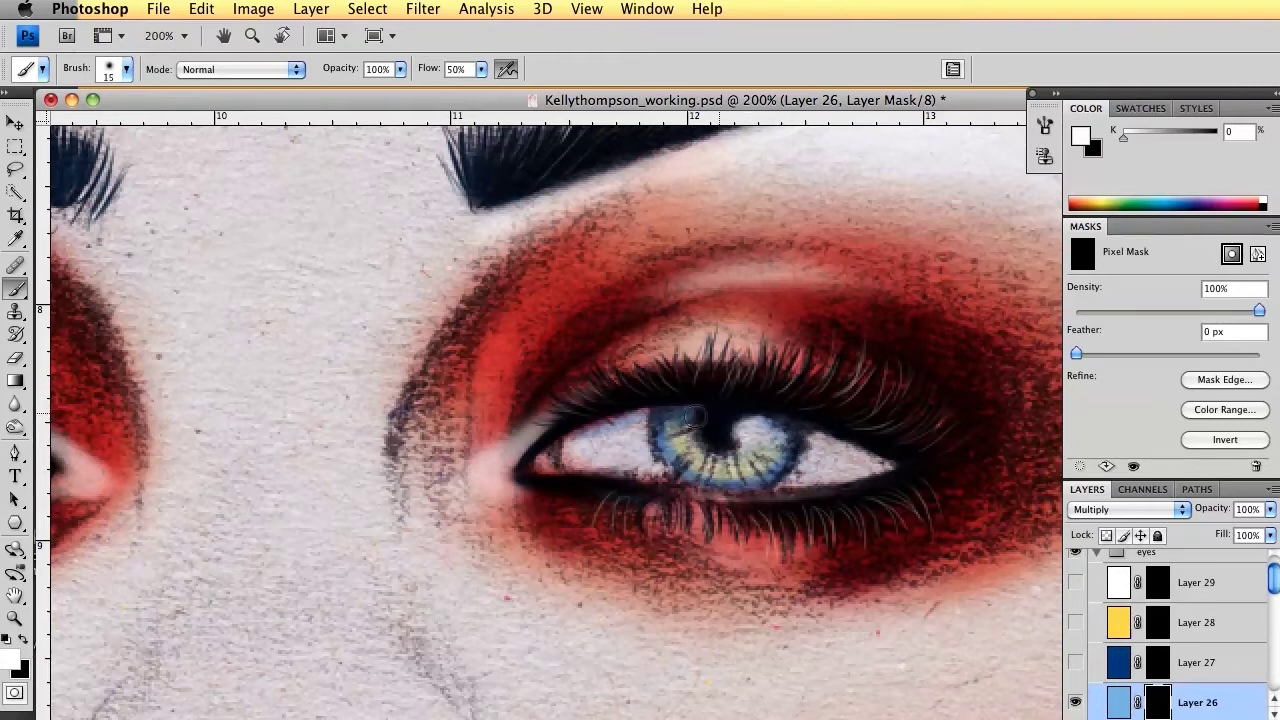
key("bracketright")
key("bracketright")
key("bracketright")
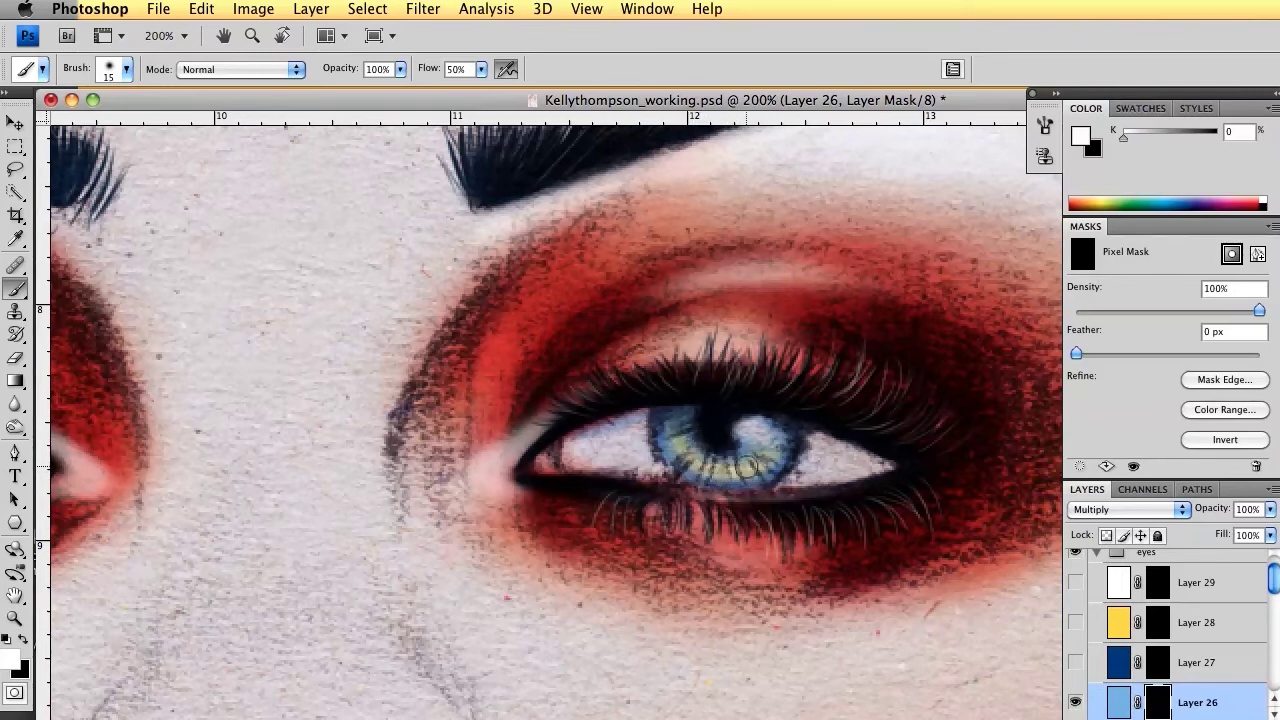
left_click(16, 121)
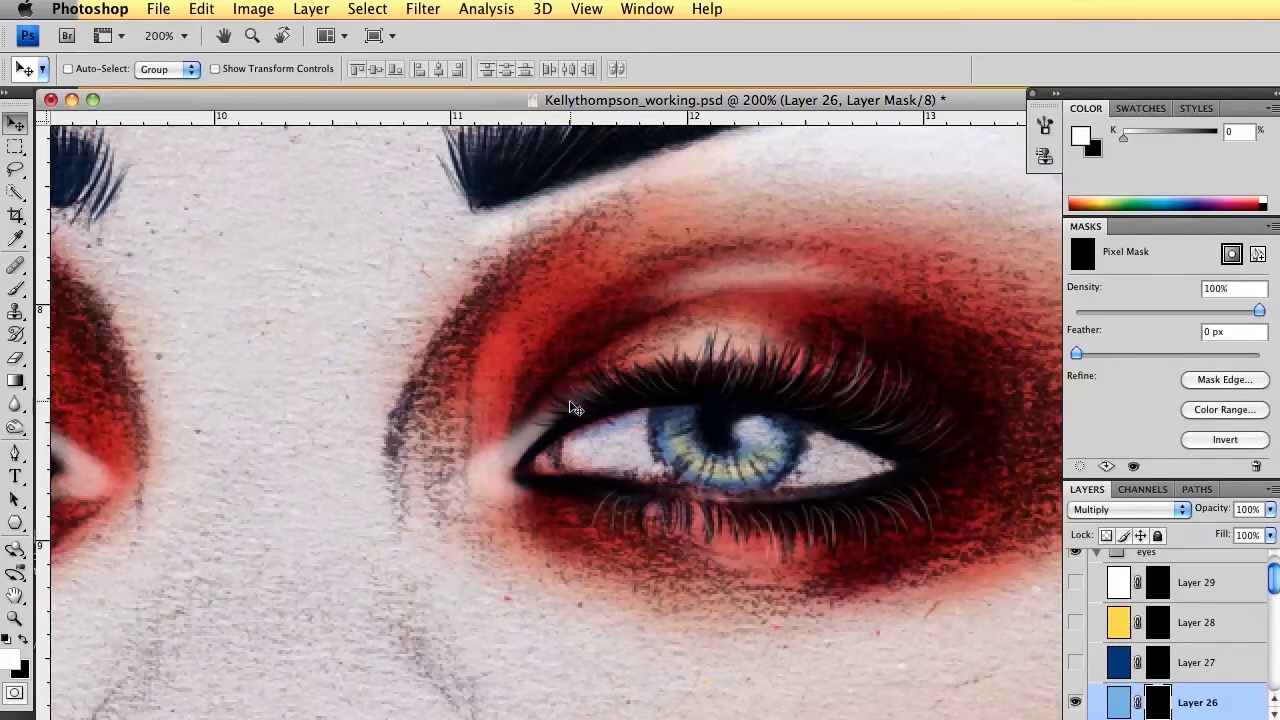
key("b")
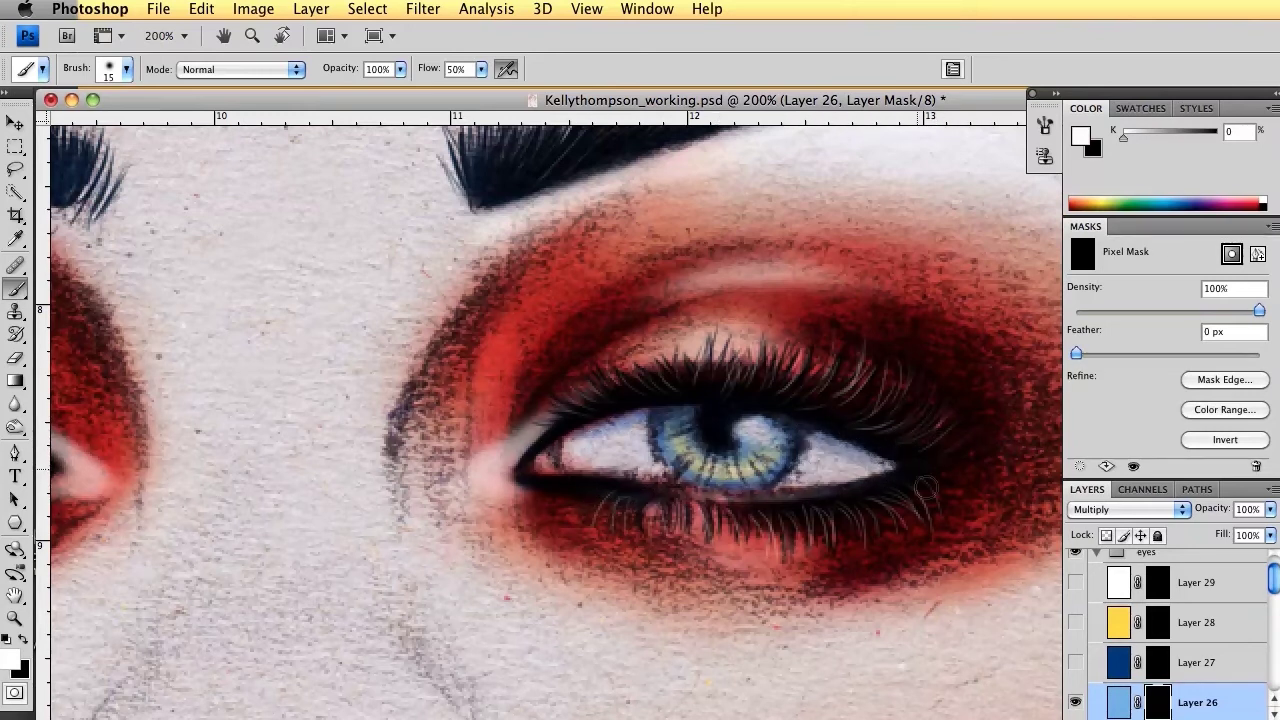
Step: Show Layer 27 and clear its dark blue from the iris by painting black on its mask with a 45 px brush
left_click(1074, 663)
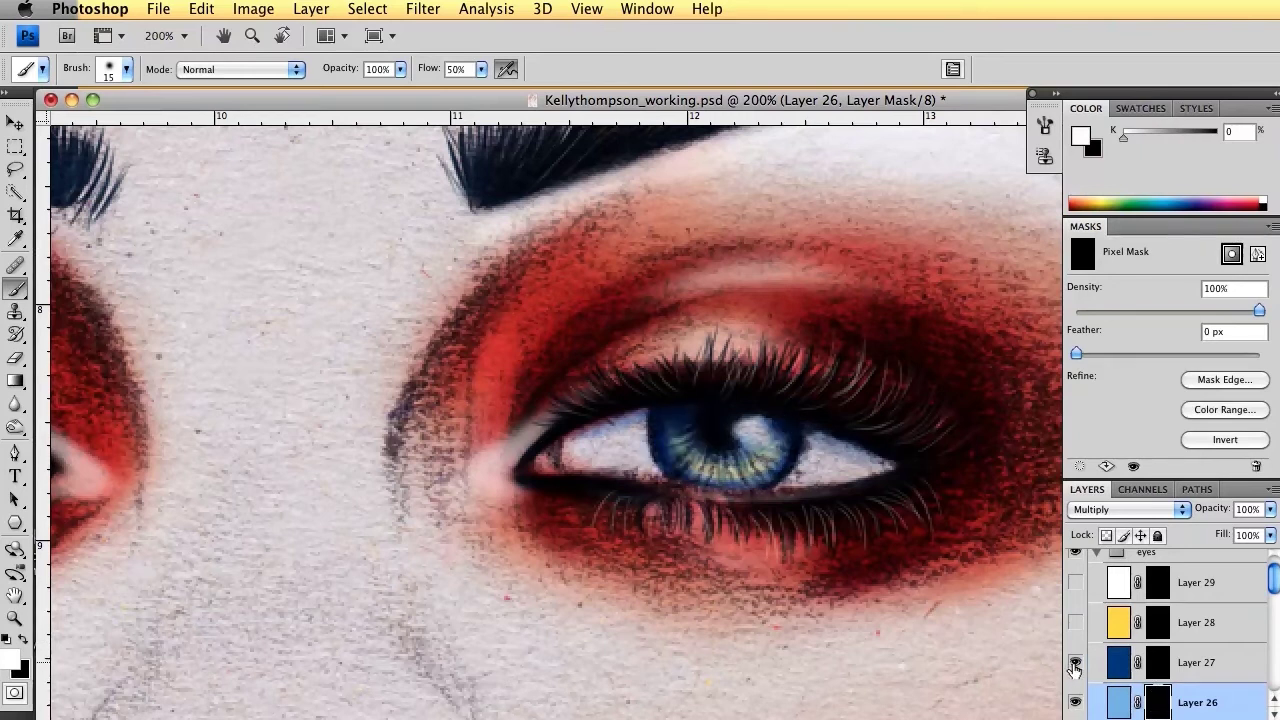
left_click(1074, 664)
left_click(1074, 664)
left_click(1155, 664)
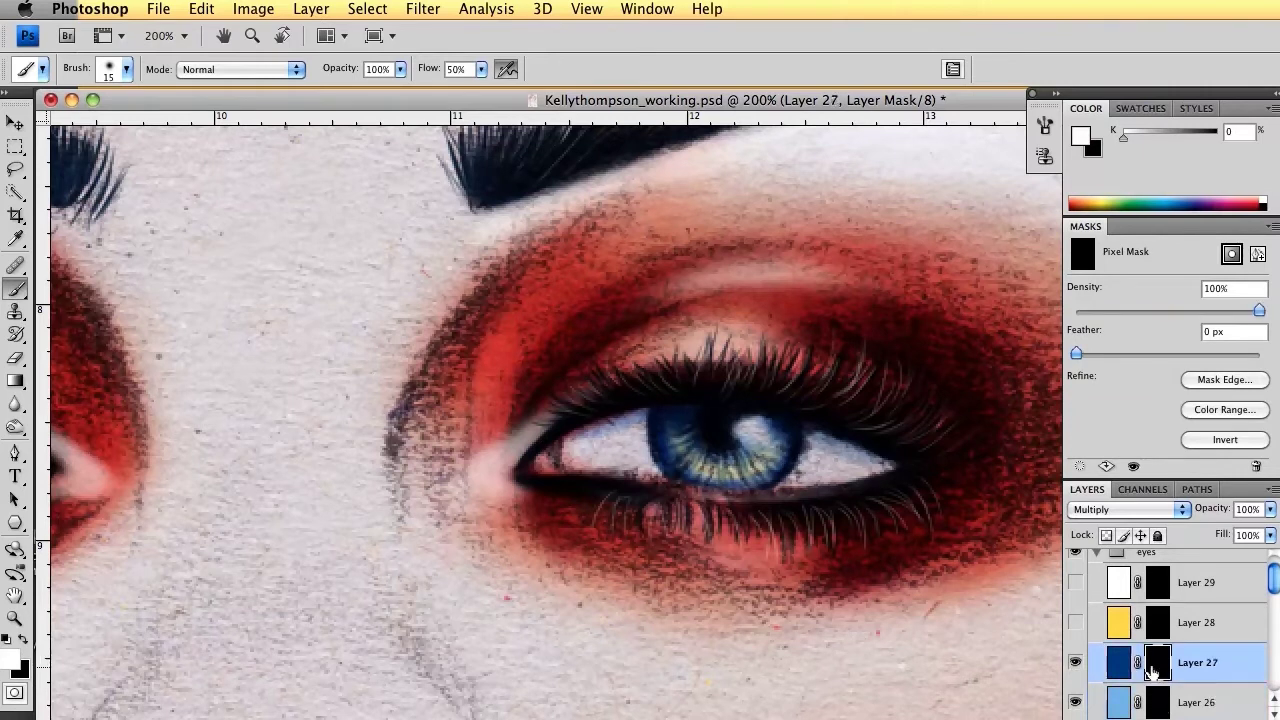
key("bracketright")
key("bracketright")
key("x")
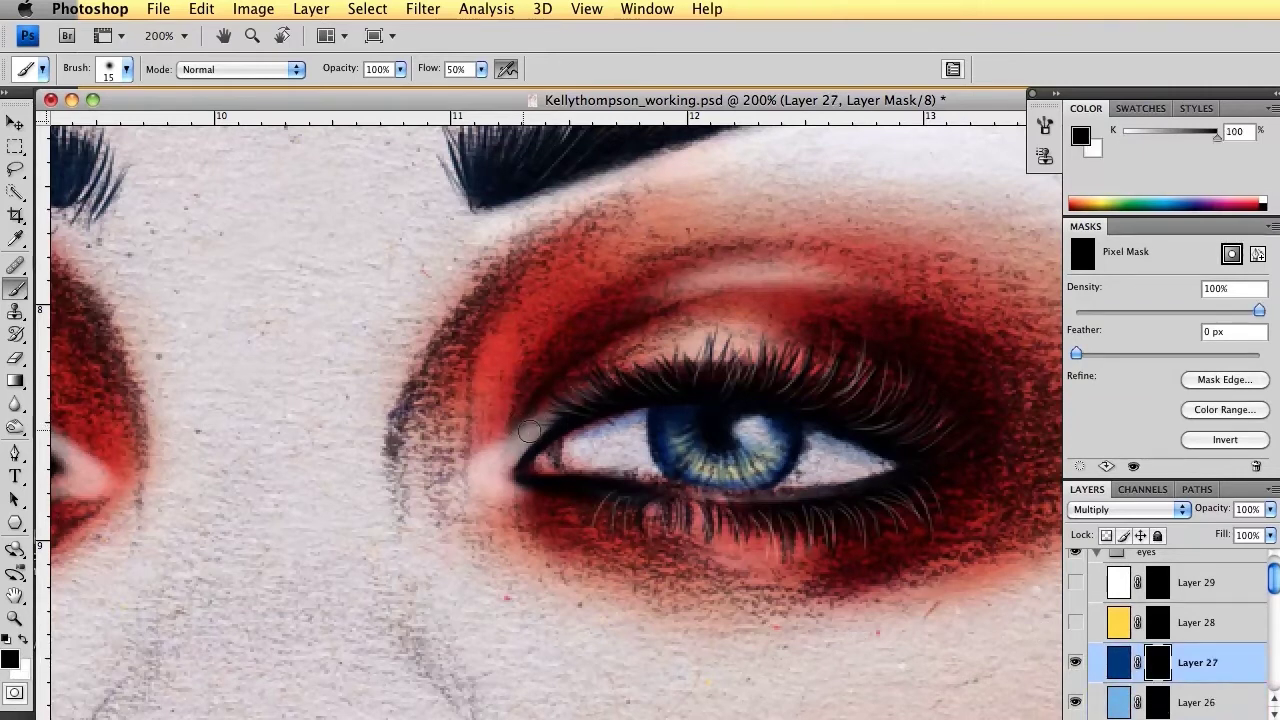
key("bracketright")
key("bracketright")
key("bracketright")
mouse_move(720, 420)
left_mouse_down()
mouse_move(761, 423)
mouse_move(696, 425)
mouse_move(669, 444)
mouse_move(729, 460)
mouse_move(762, 438)
left_mouse_up()
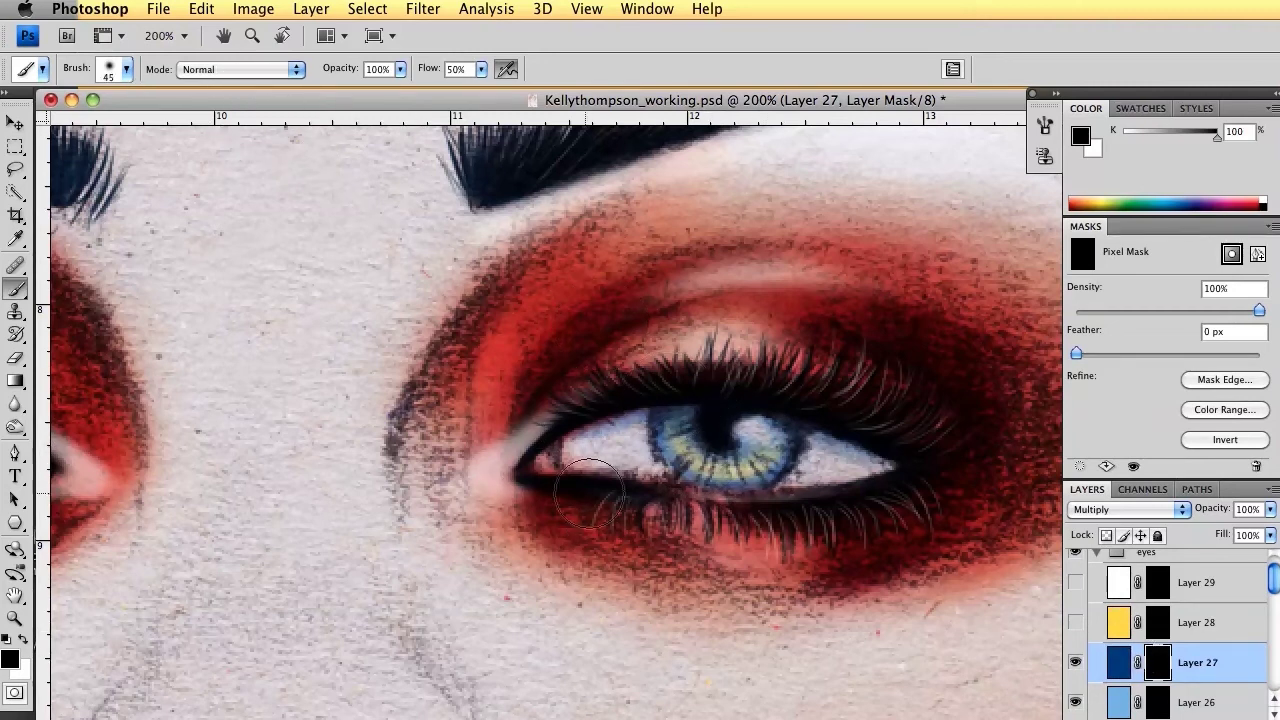
Step: Paint white on Layer 27's mask with a soft brush of 6 to 10 px to shade the iris's outer rim dark blue
key("bracketleft")
key("bracketleft")
key("bracketleft")
key("bracketleft")
key("bracketleft")
key("x")
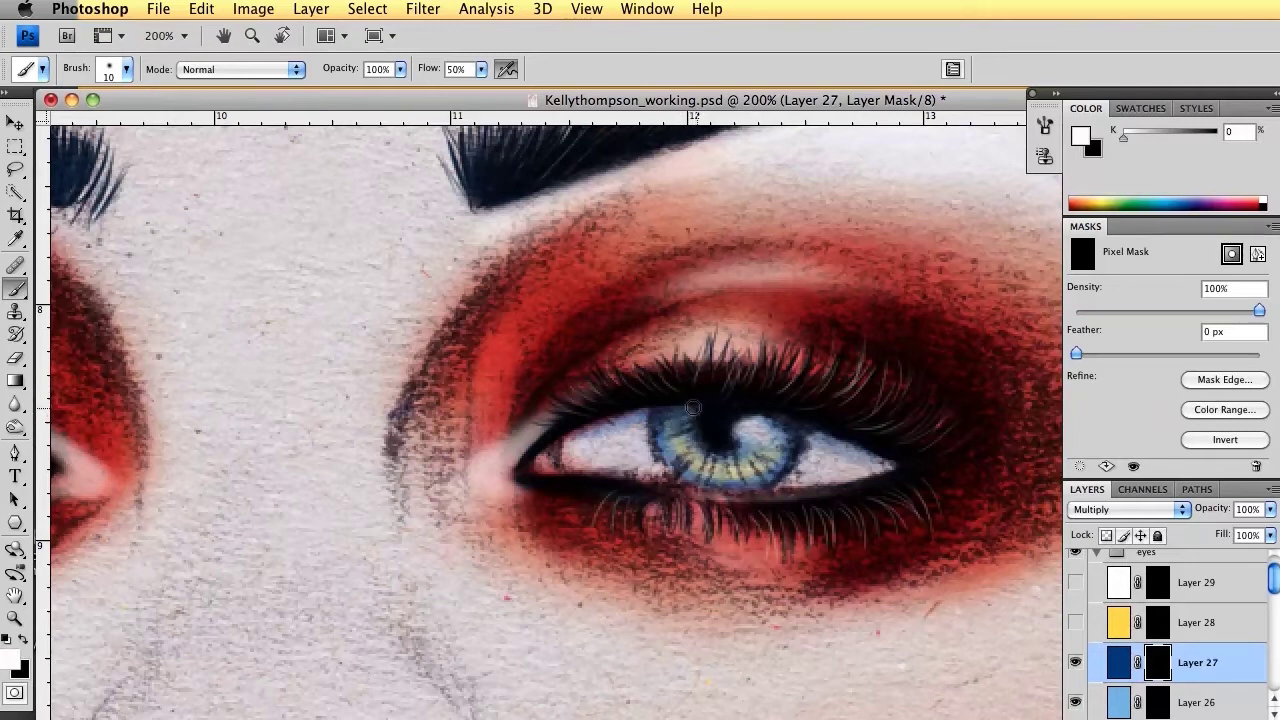
left_click_drag(693, 407, 660, 410)
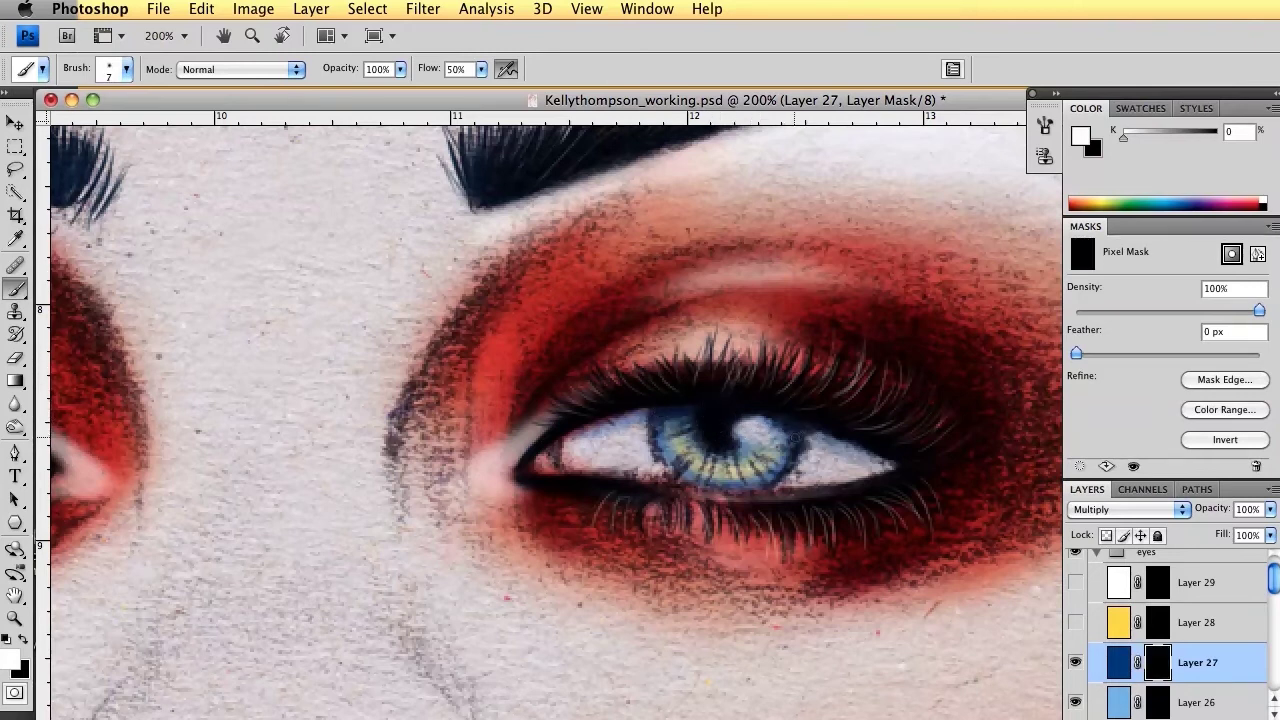
key("bracketleft")
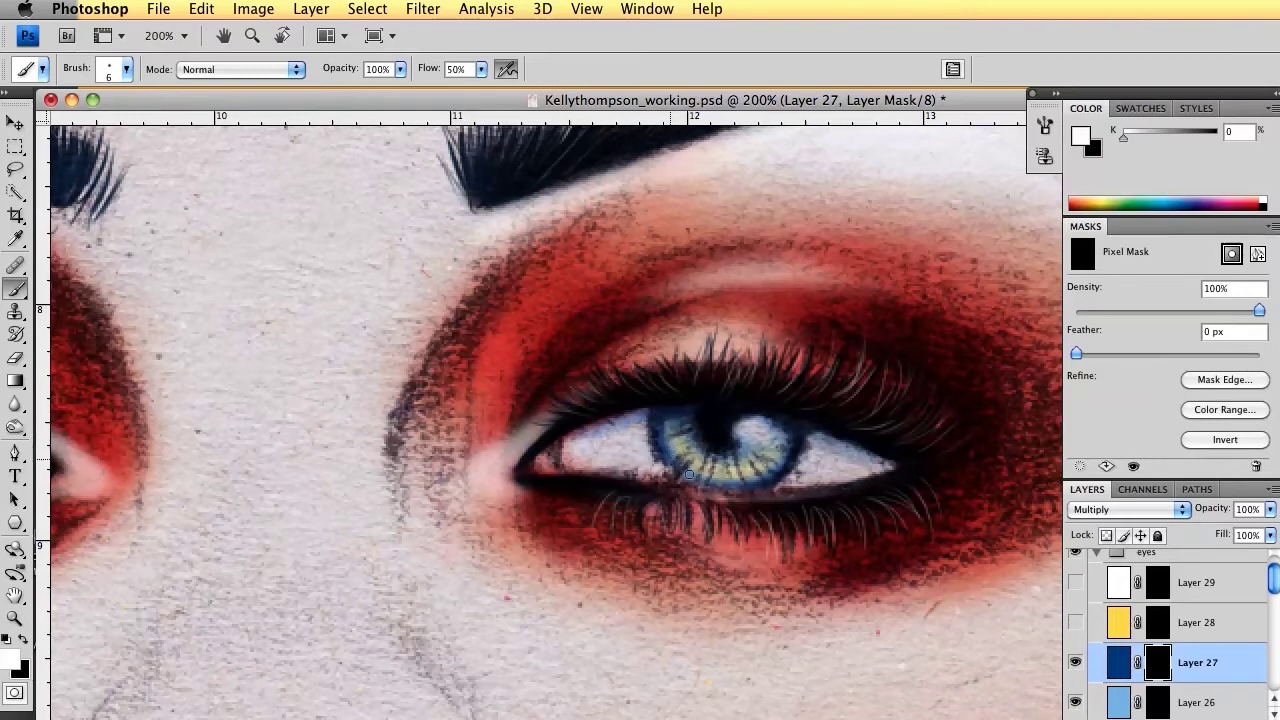
left_click_drag(728, 487, 765, 482)
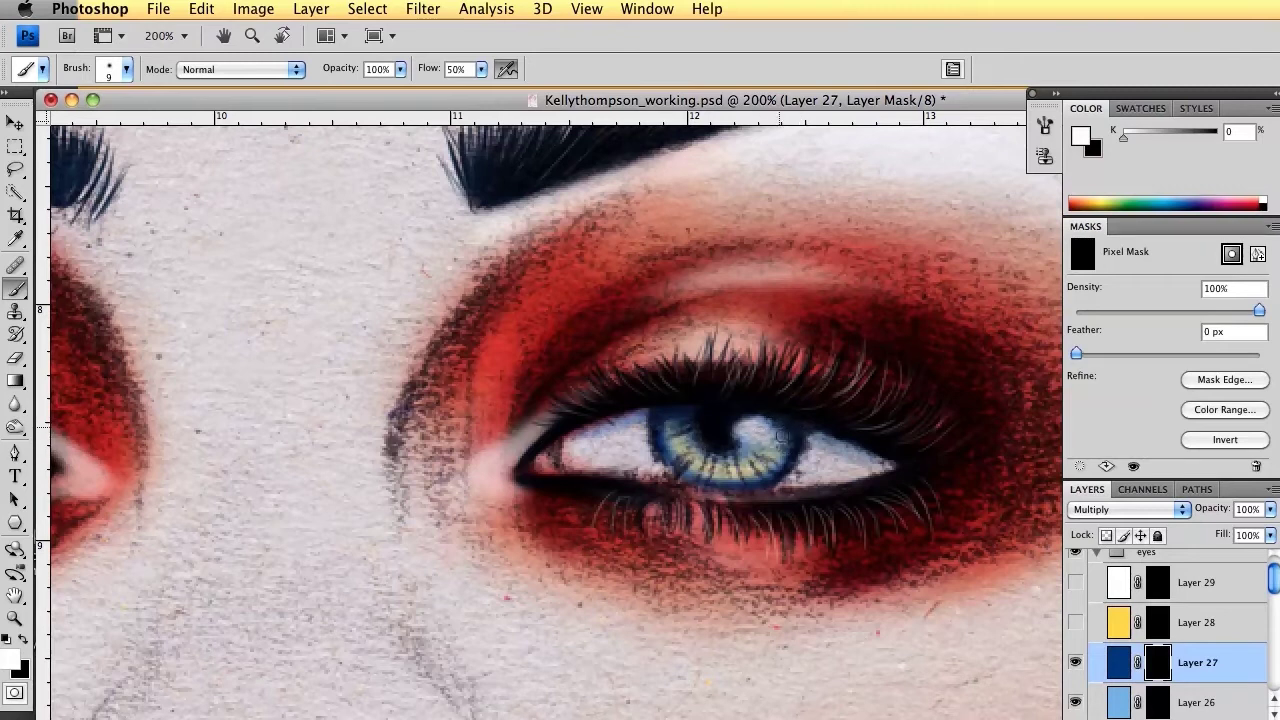
Step: Paint fine dark blue lines in the iris on Layer 27's mask with a 2 px hard round brush, undoing stray strokes
left_click(126, 69)
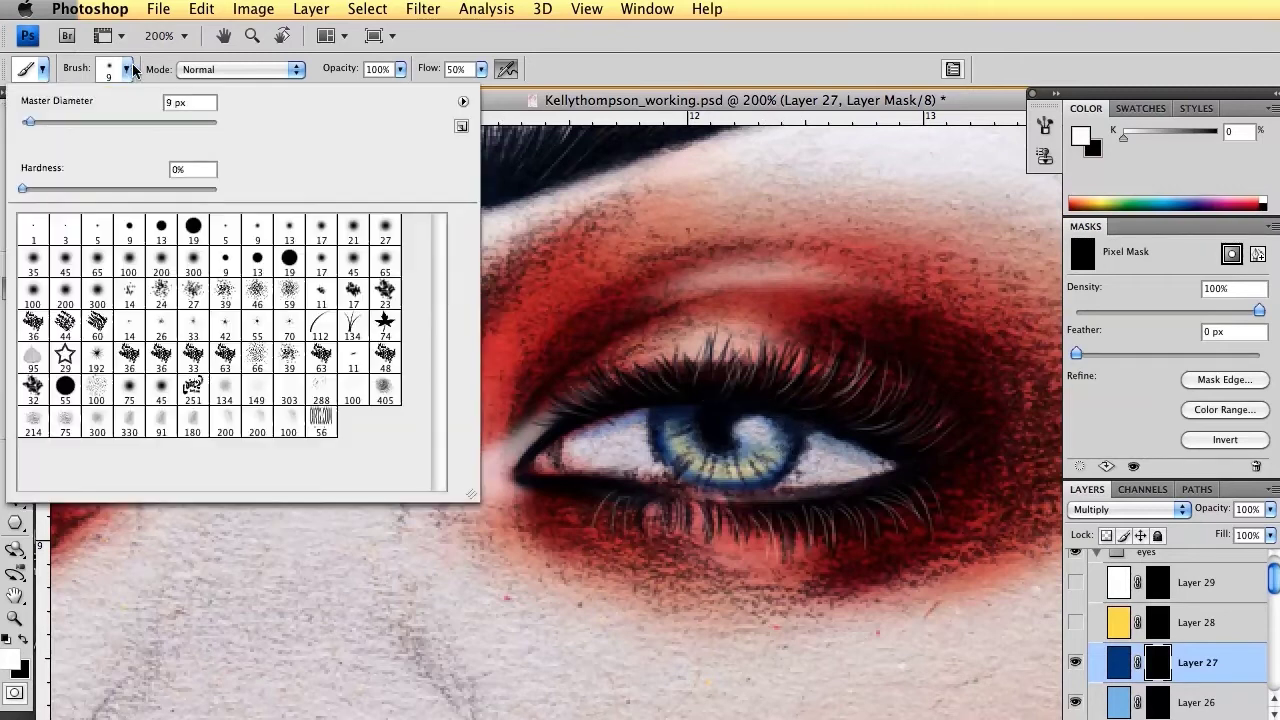
double_click(90, 226)
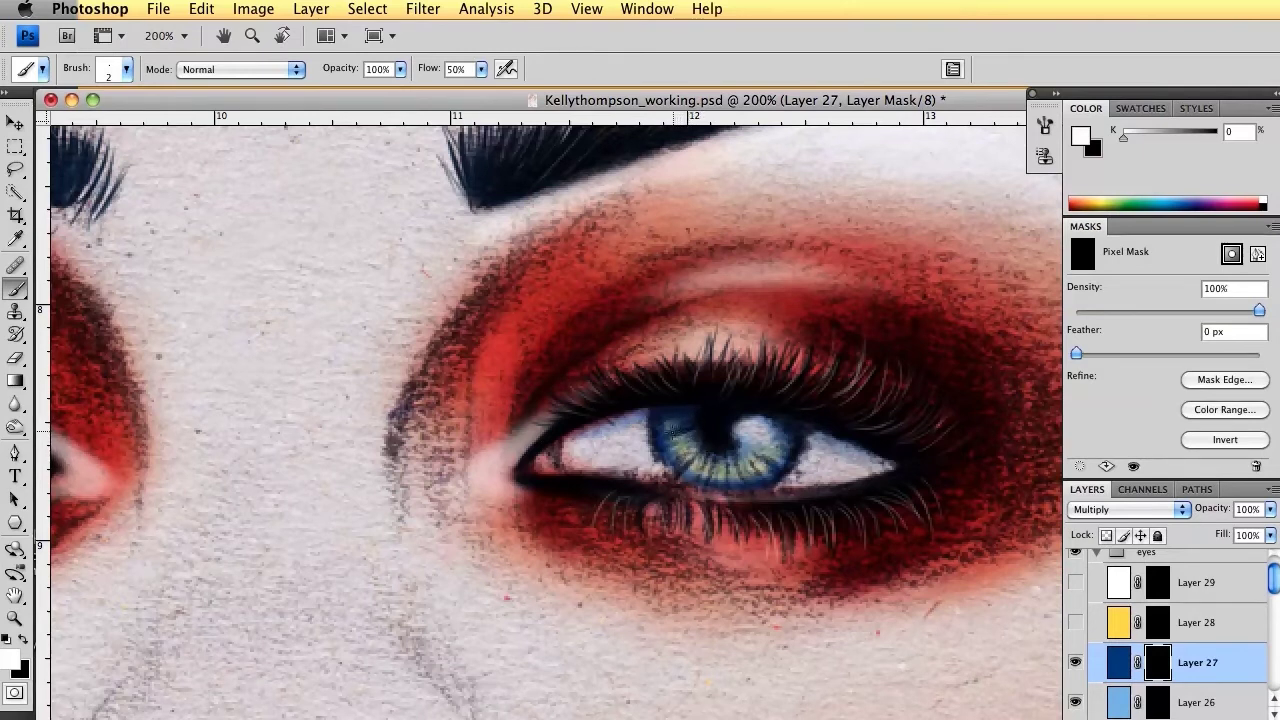
key("x")
key("x")
left_click_drag(686, 455, 697, 476)
key("super+z")
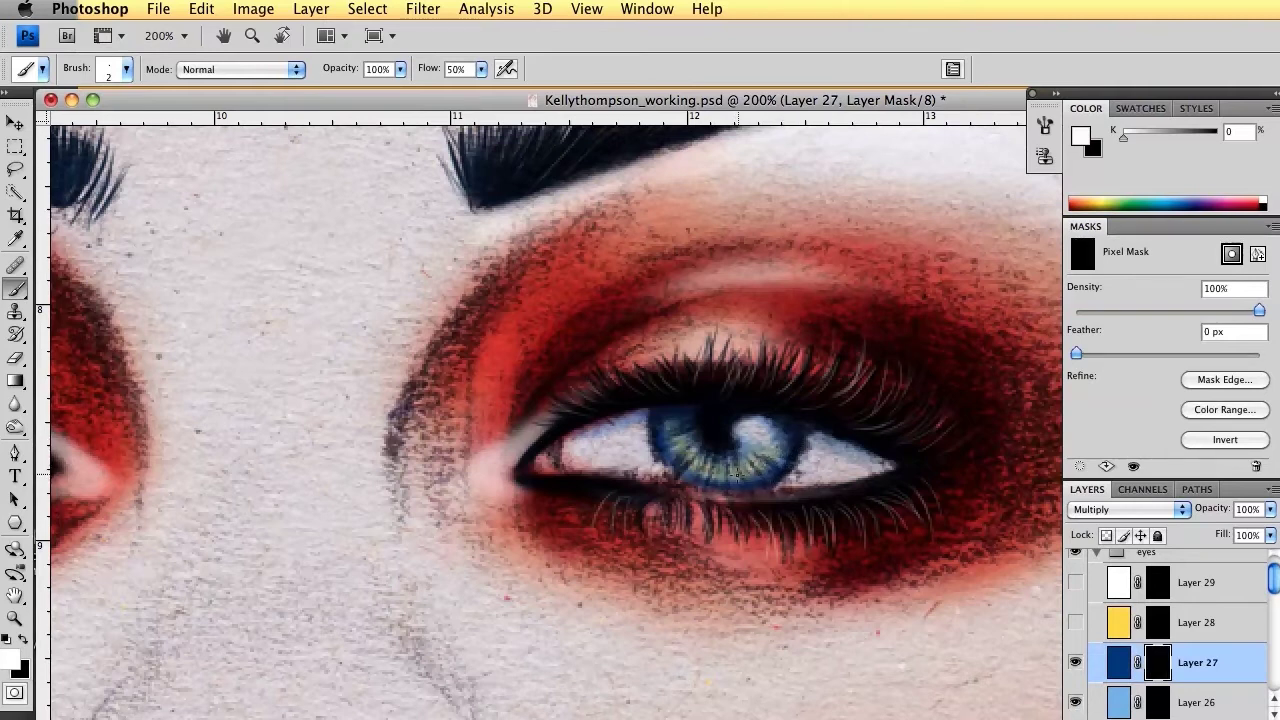
left_click_drag(757, 455, 760, 460)
key("super+z")
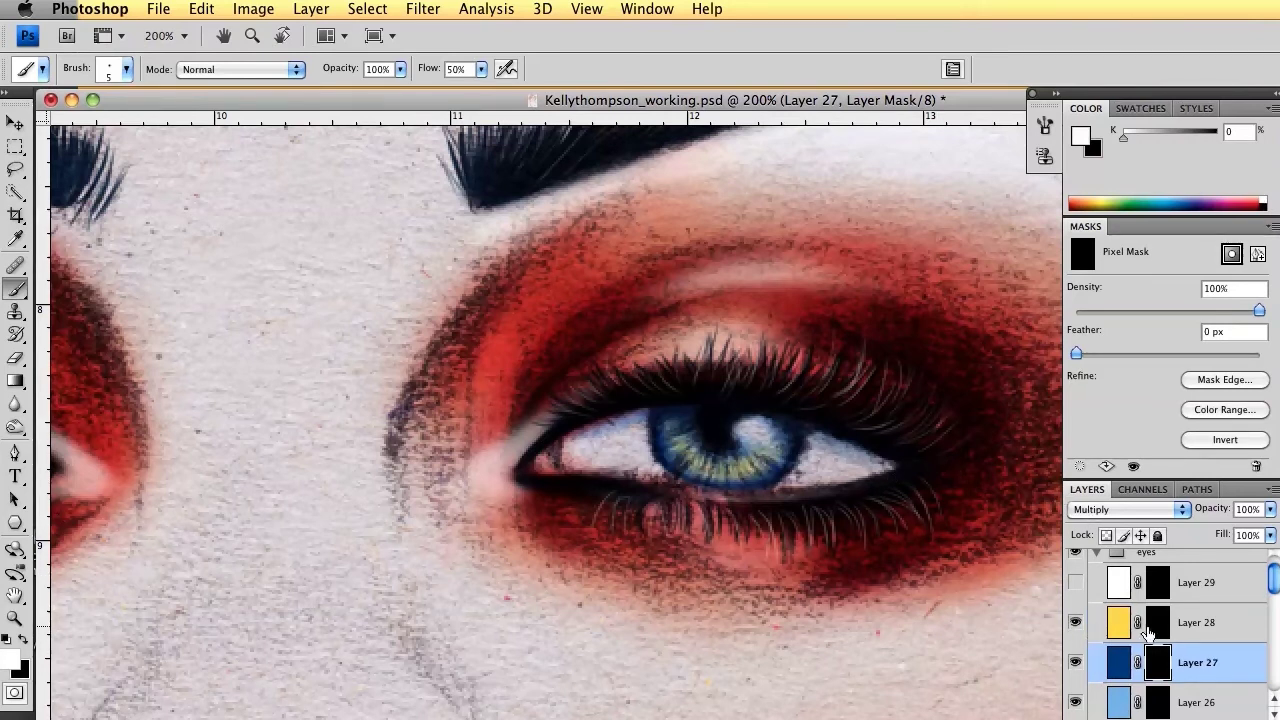
Step: Clear the yellow from the iris by painting black on Layer 28's mask with a 30 px brush
left_click(1152, 630)
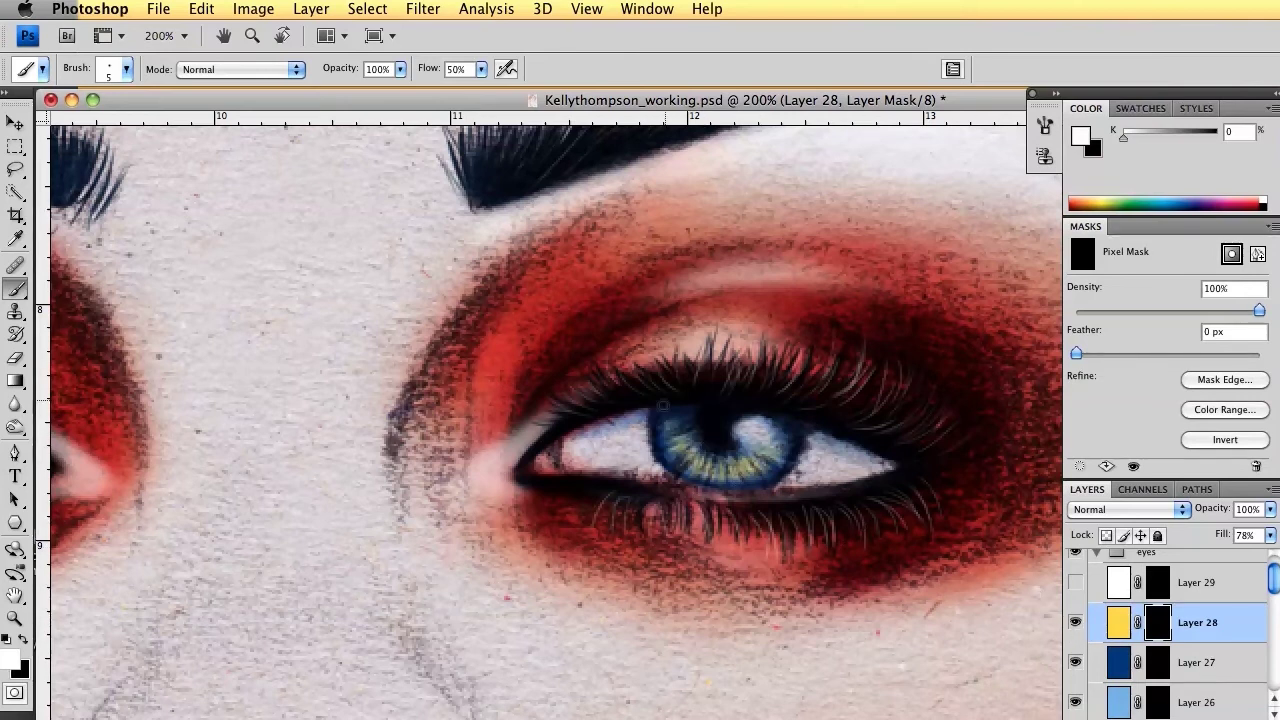
key("bracketright")
key("bracketright")
key("bracketright")
key("bracketright")
key("bracketright")
key("bracketright")
left_click_drag(766, 424, 762, 450)
key("ctrl+z")
key("x")
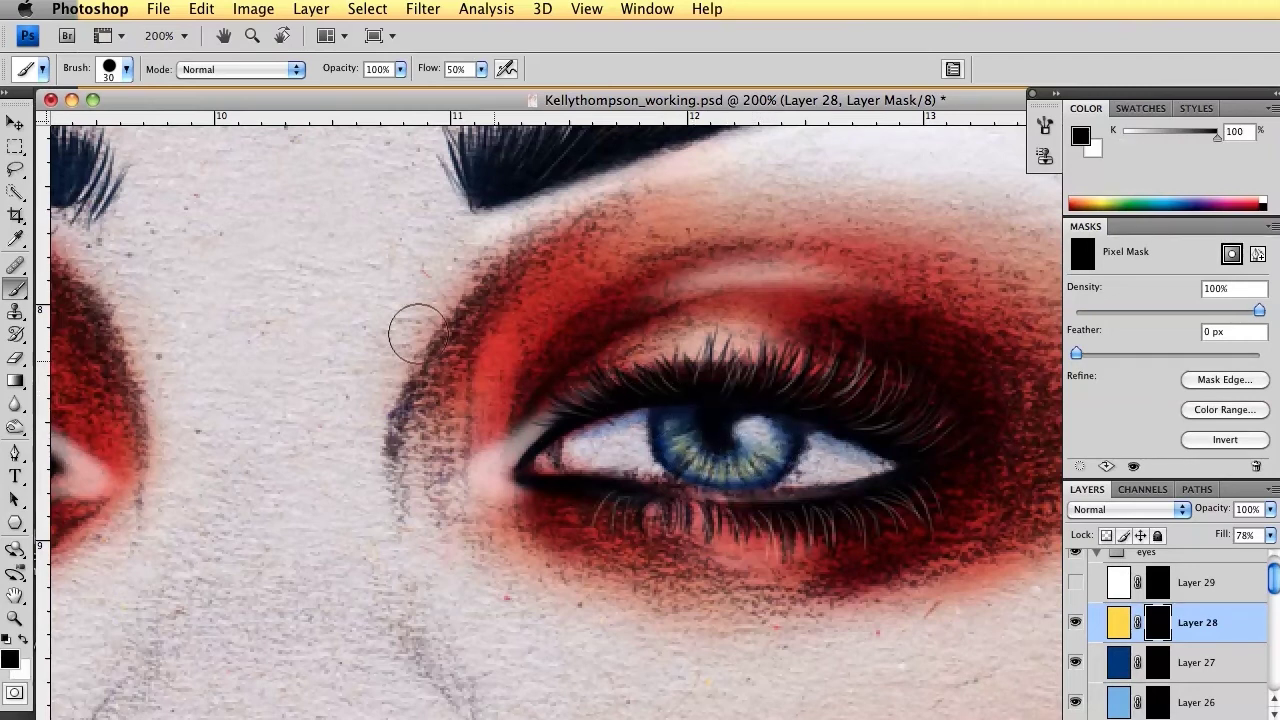
Step: Paint fine yellow lines in the iris on Layer 28's mask with a 2 px white brush
key("bracketleft")
key("bracketleft")
key("bracketleft")
key("bracketleft")
key("bracketleft")
key("bracketleft")
key("bracketleft")
key("bracketleft")
key("bracketleft")
key("bracketleft")
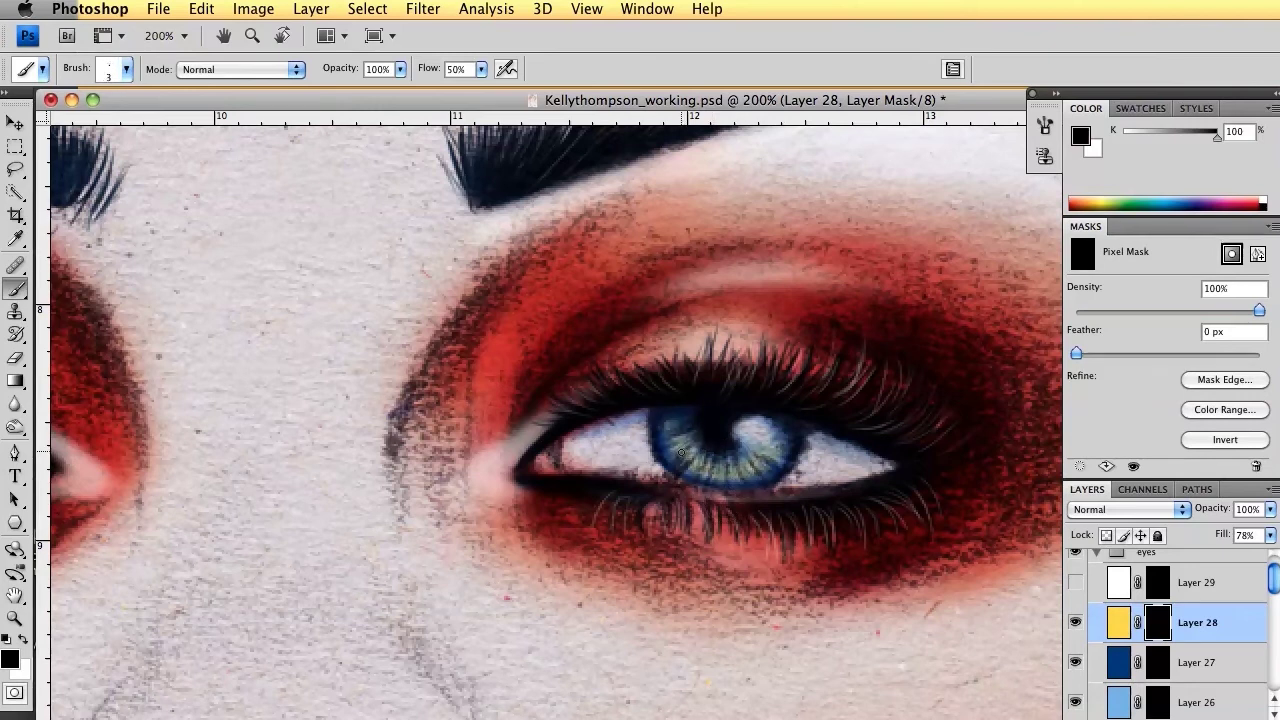
key("x")
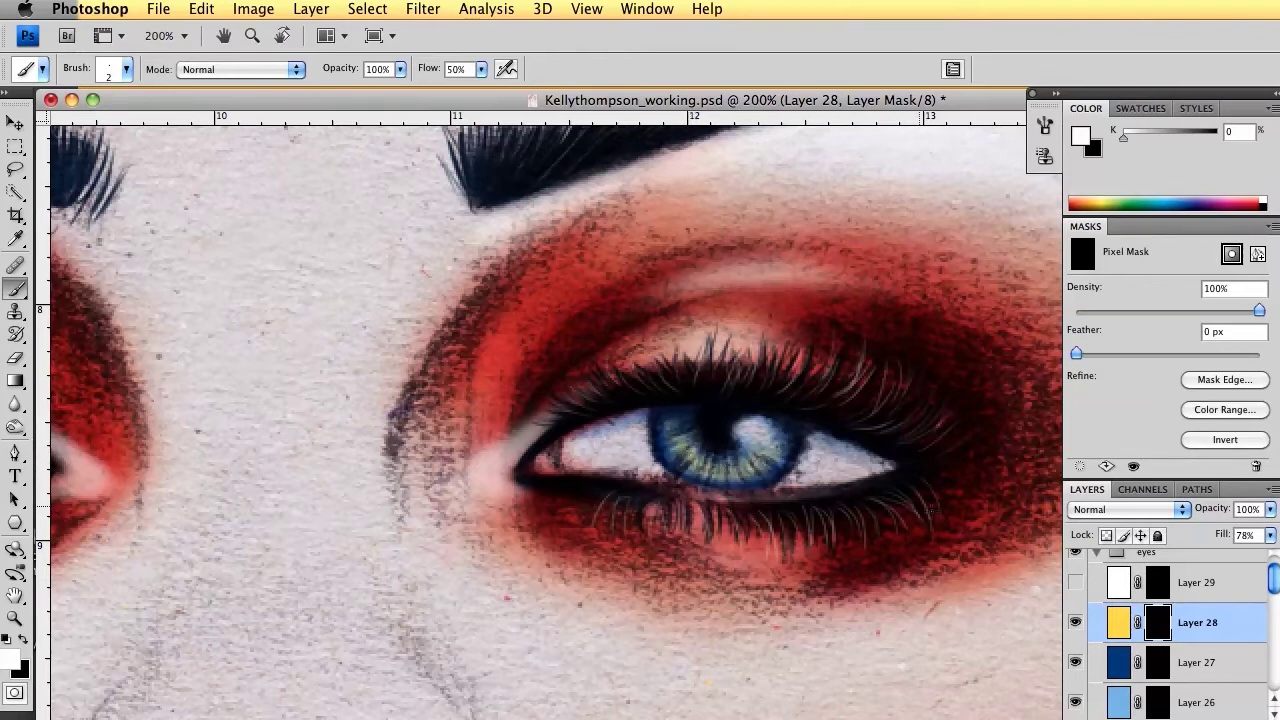
Step: Try the Multiply blend mode on Layer 28, and return the layer to Normal
left_click(1112, 622)
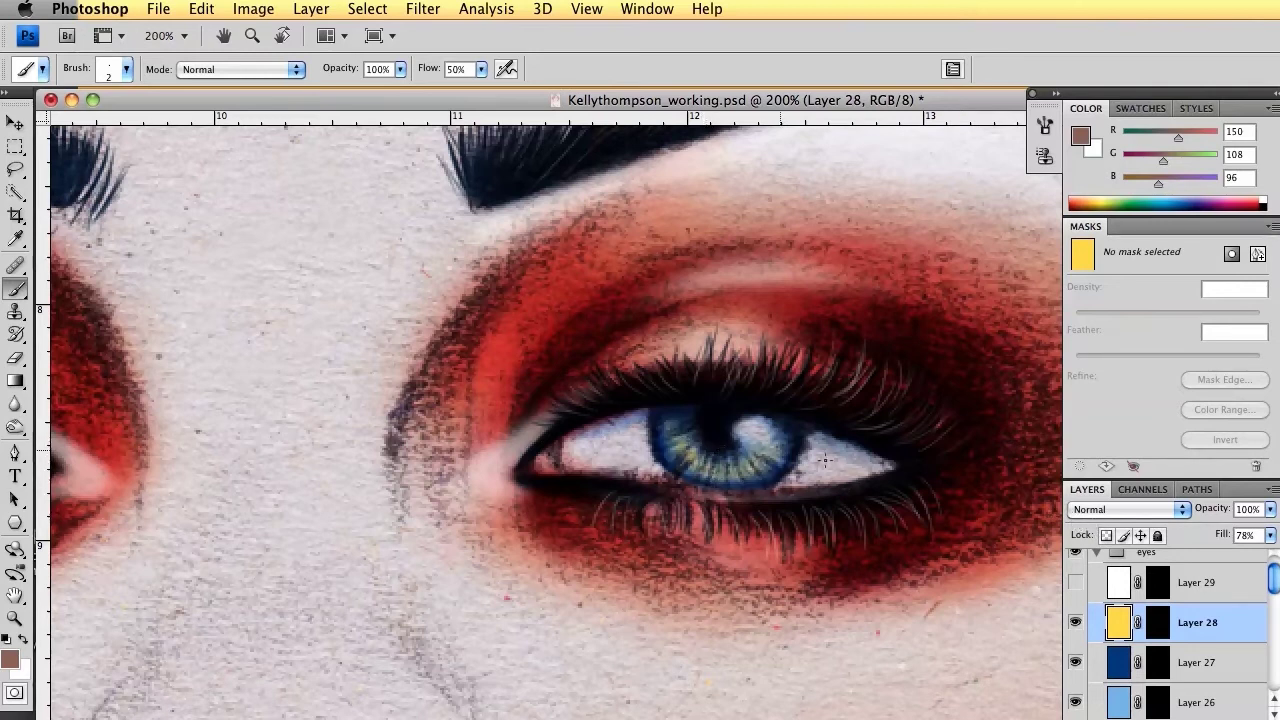
left_click(1183, 510)
left_click(1162, 556)
left_click(1183, 510)
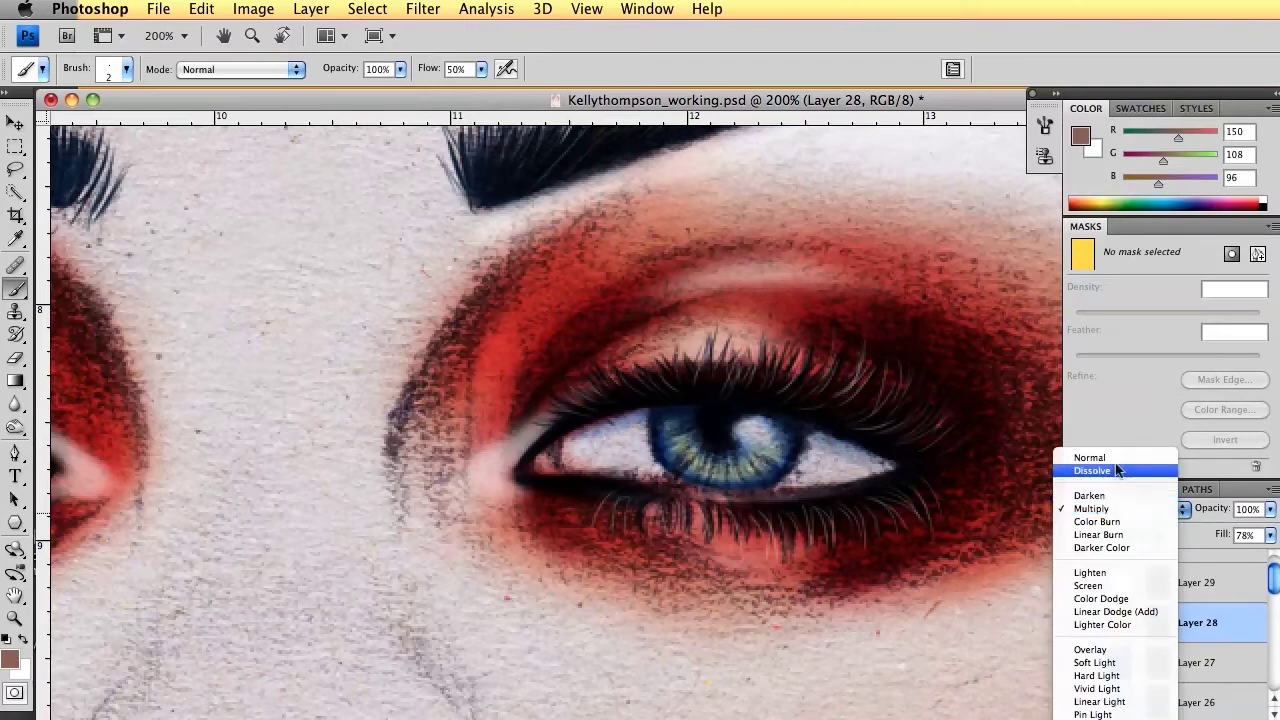
left_click(1122, 457)
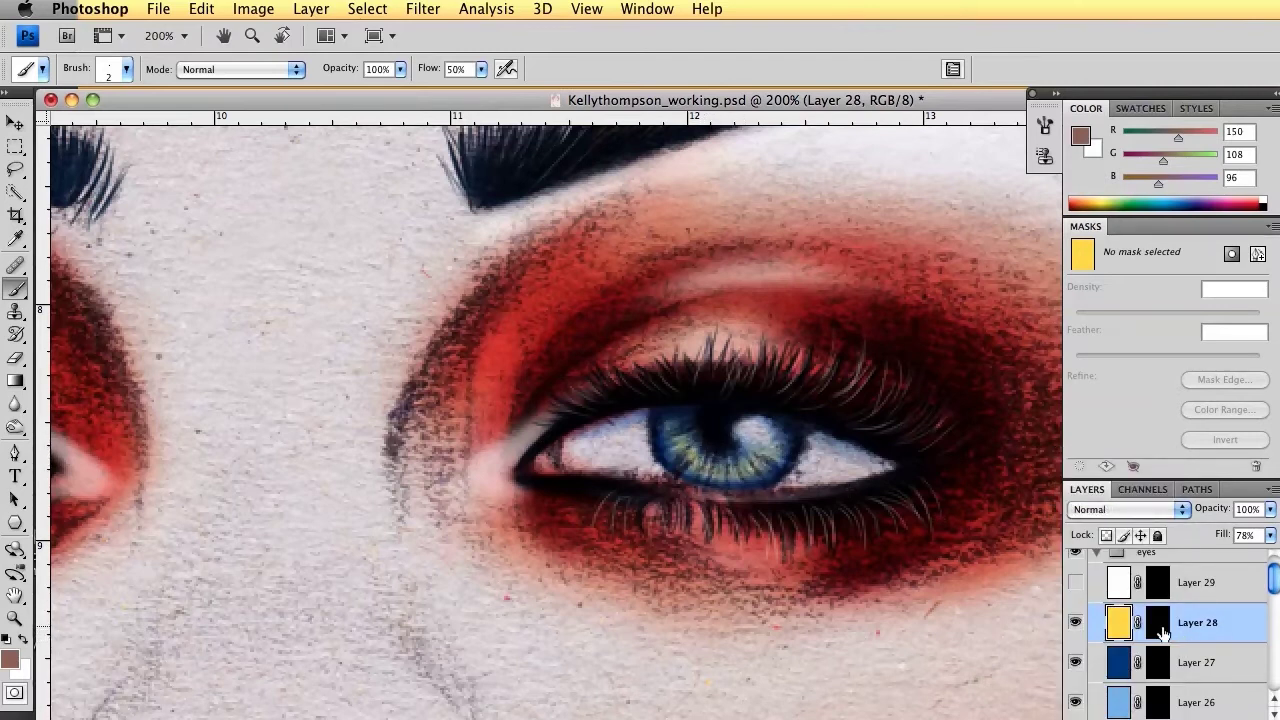
Step: Strengthen the yellow streaks around the pupil by painting more white on Layer 28's mask with the 2 px brush
left_click(1157, 622)
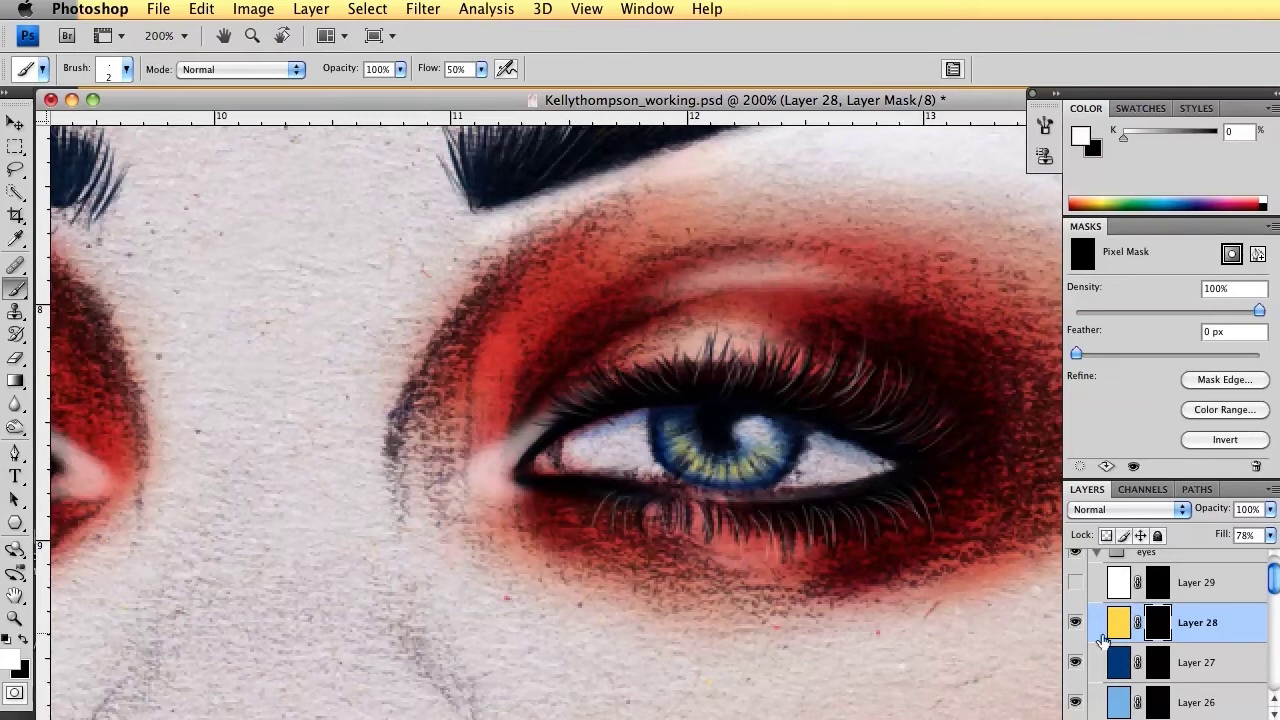
key("super+minus")
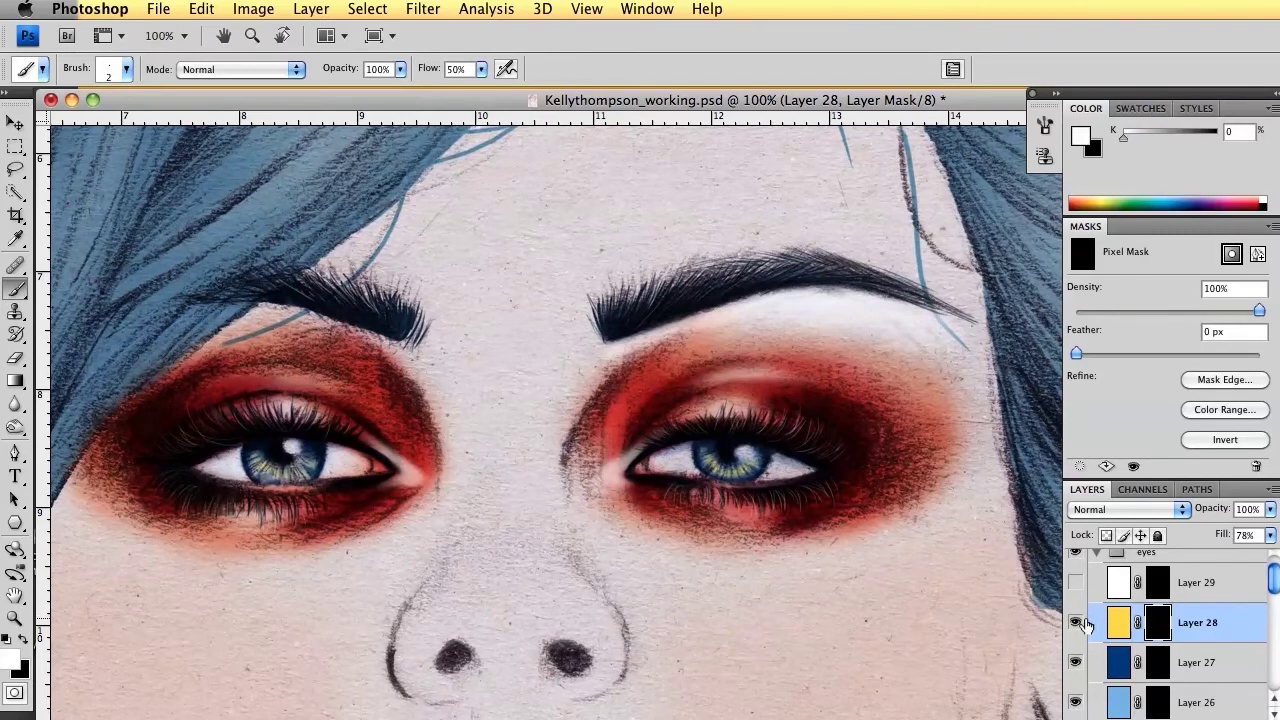
key("super+plus")
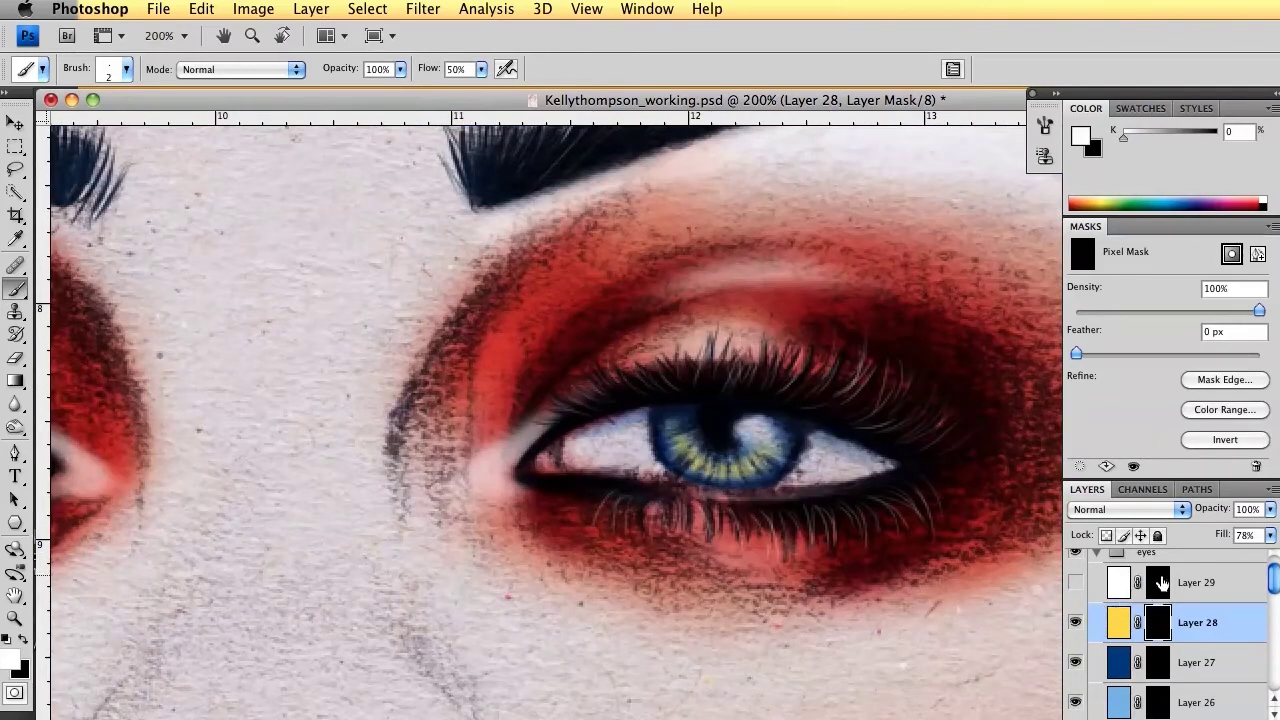
Step: Show Layer 29, toggling its visibility to compare the eye with and without the white highlights
left_click(1076, 582)
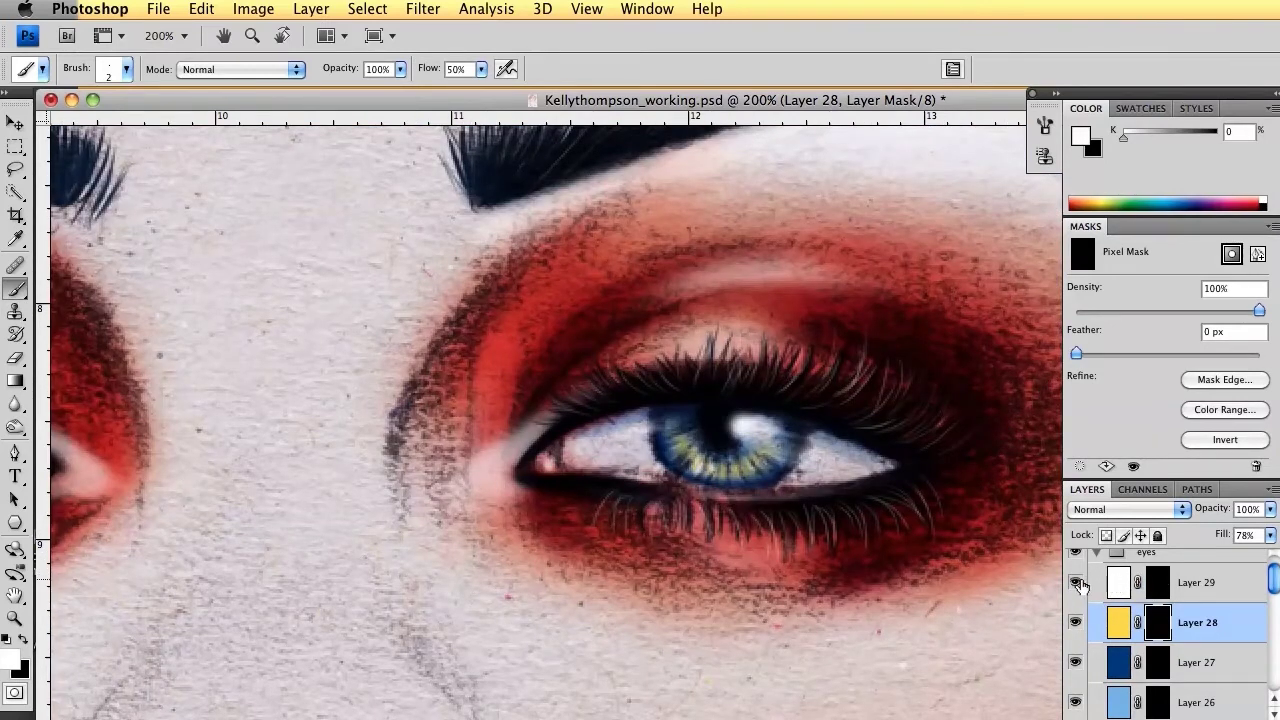
left_click(1082, 583)
left_click(1076, 583)
left_click(1076, 582)
left_click(1076, 582)
Step: Clear the white highlights from the eye by painting black on Layer 29's mask with a 45 px brush
left_click(1157, 582)
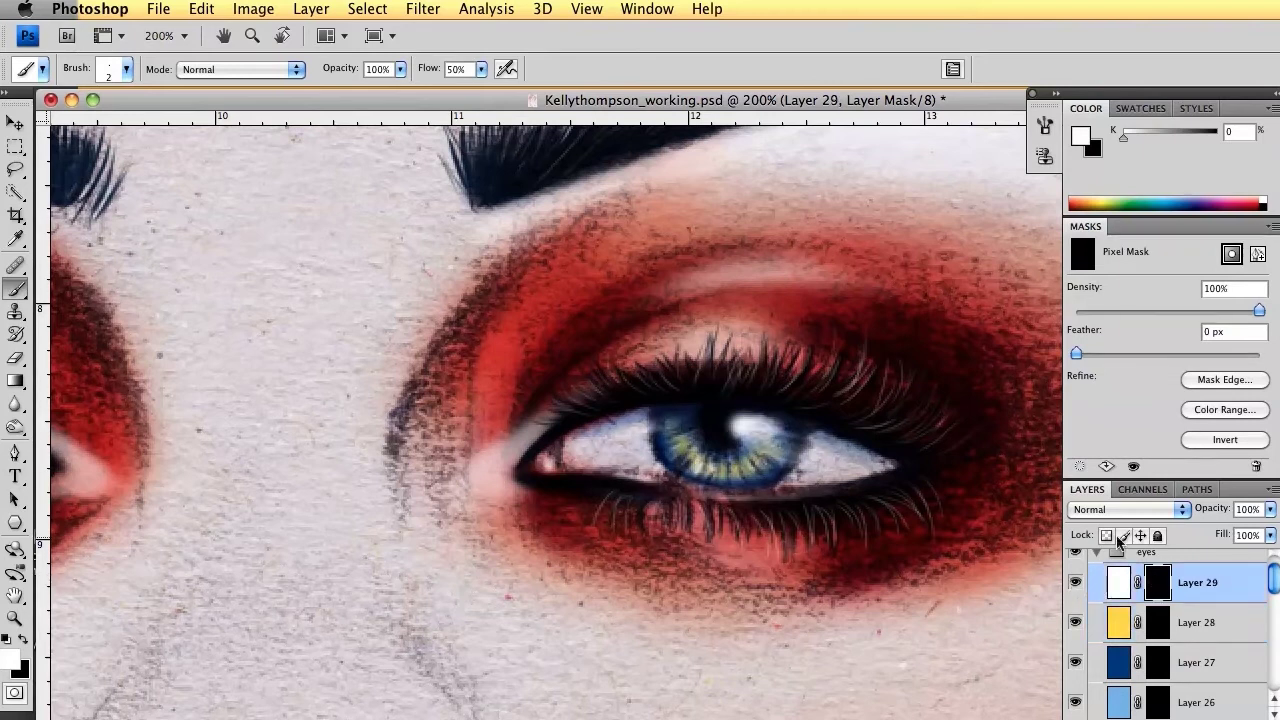
key("x")
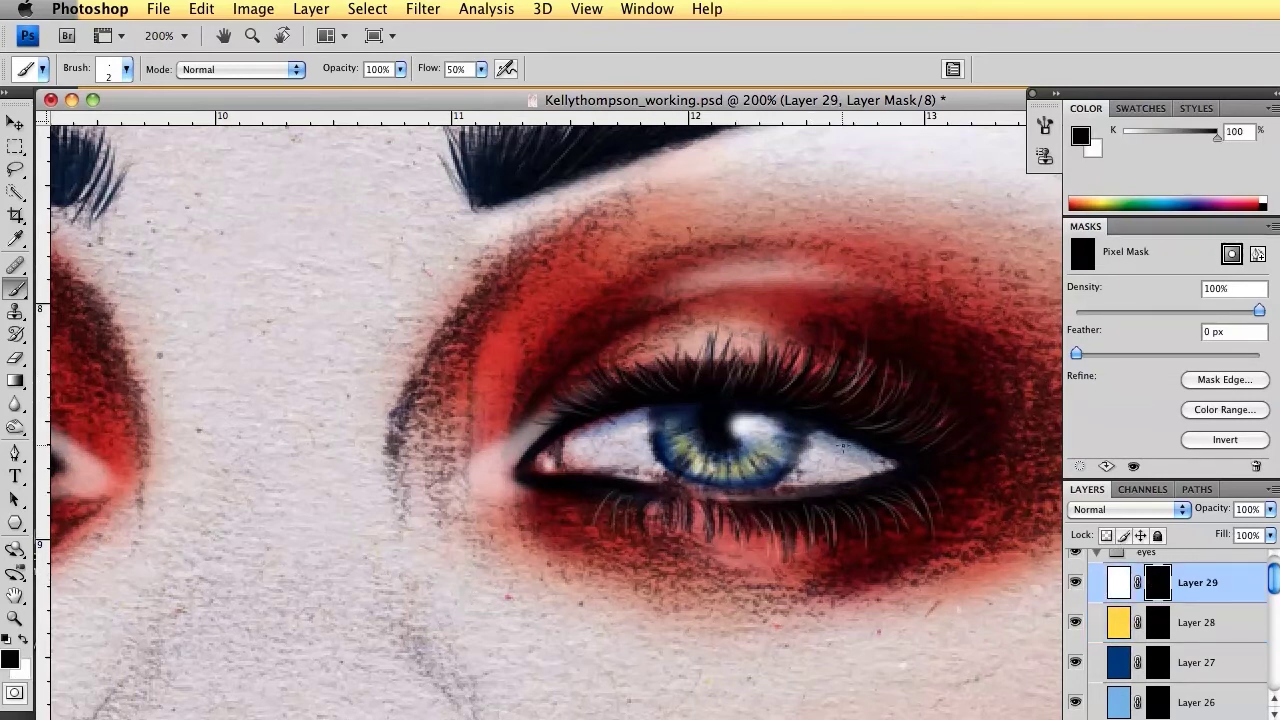
key("bracketright")
key("bracketright")
key("bracketright")
key("bracketright")
key("bracketright")
key("bracketright")
key("bracketright")
key("bracketright")
key("bracketright")
mouse_move(735, 428)
left_mouse_down()
mouse_move(810, 437)
mouse_move(755, 440)
left_mouse_up()
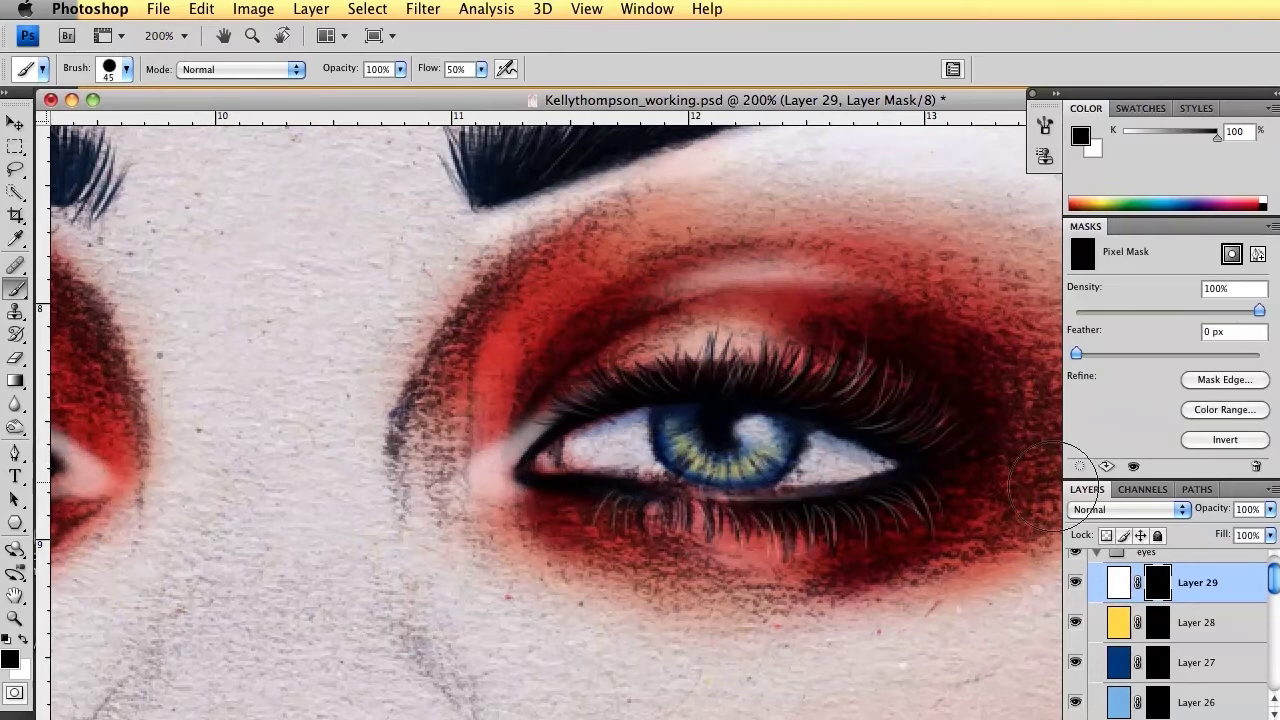
Step: Paint a white reflection beside the pupil on Layer 29's mask with a soft 10 px brush
left_click(41, 70)
left_click(95, 157)
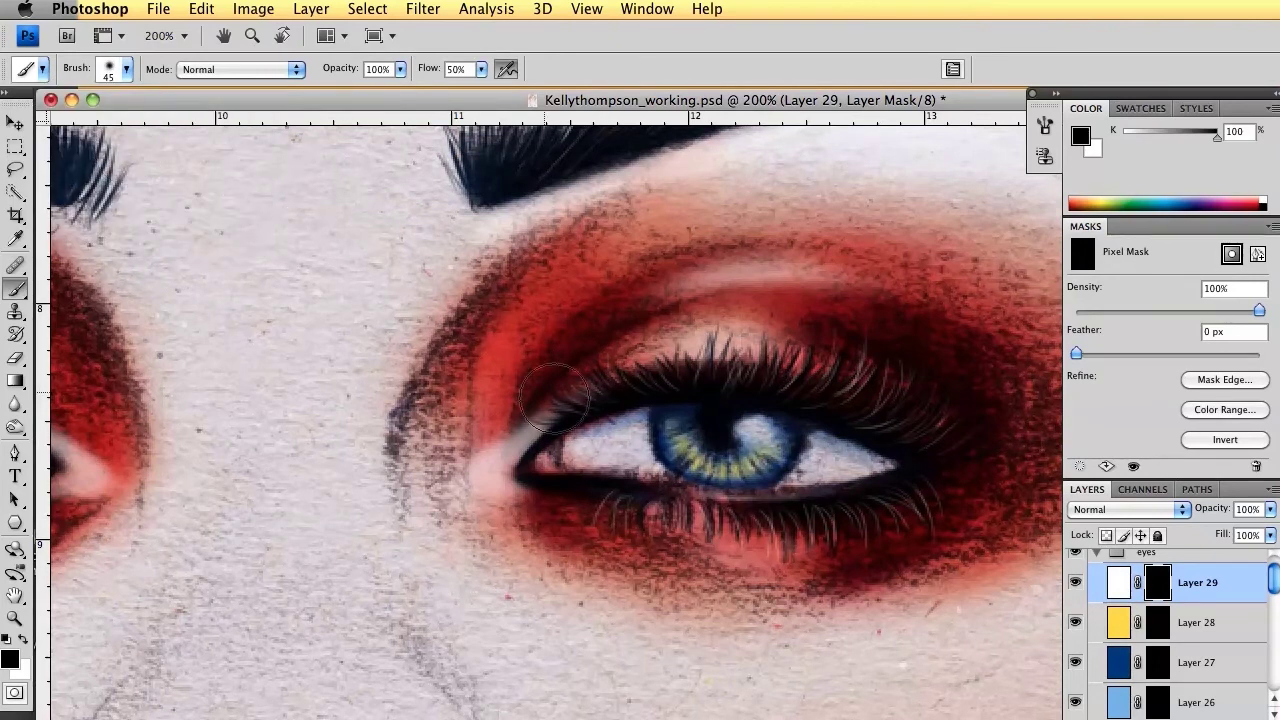
key("bracketleft")
key("bracketleft")
key("bracketleft")
key("bracketleft")
key("bracketright")
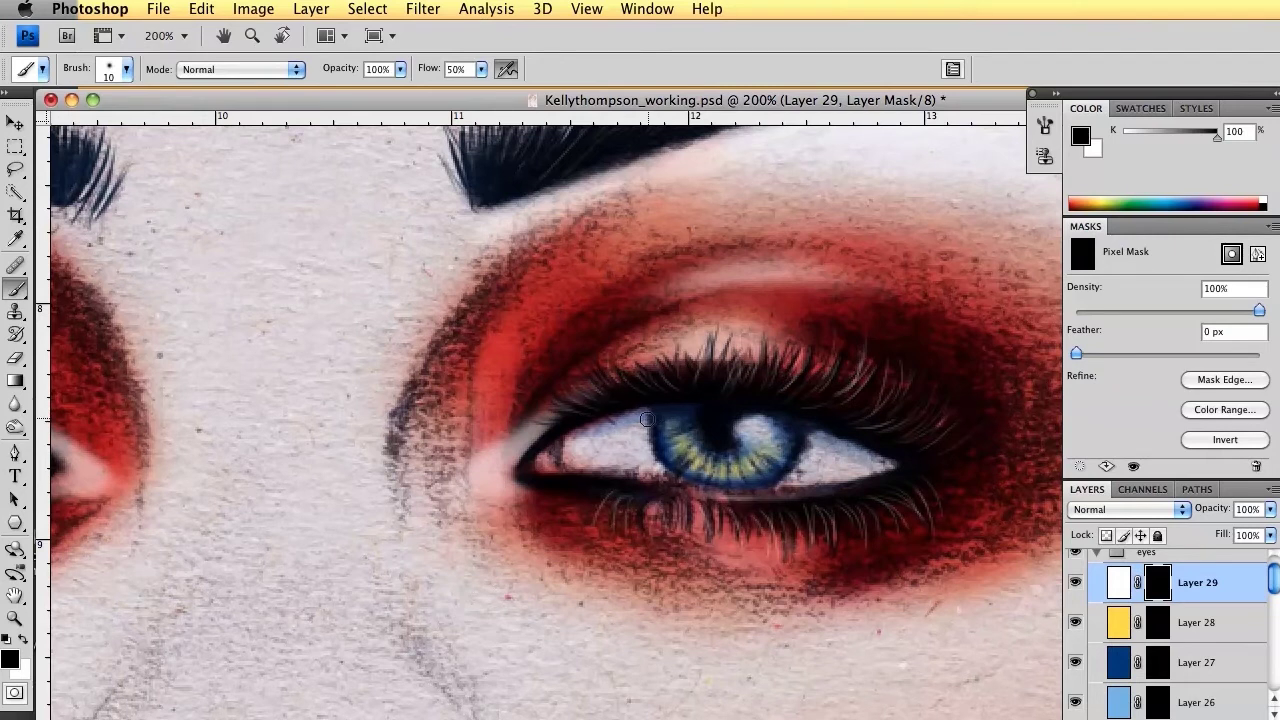
key("x")
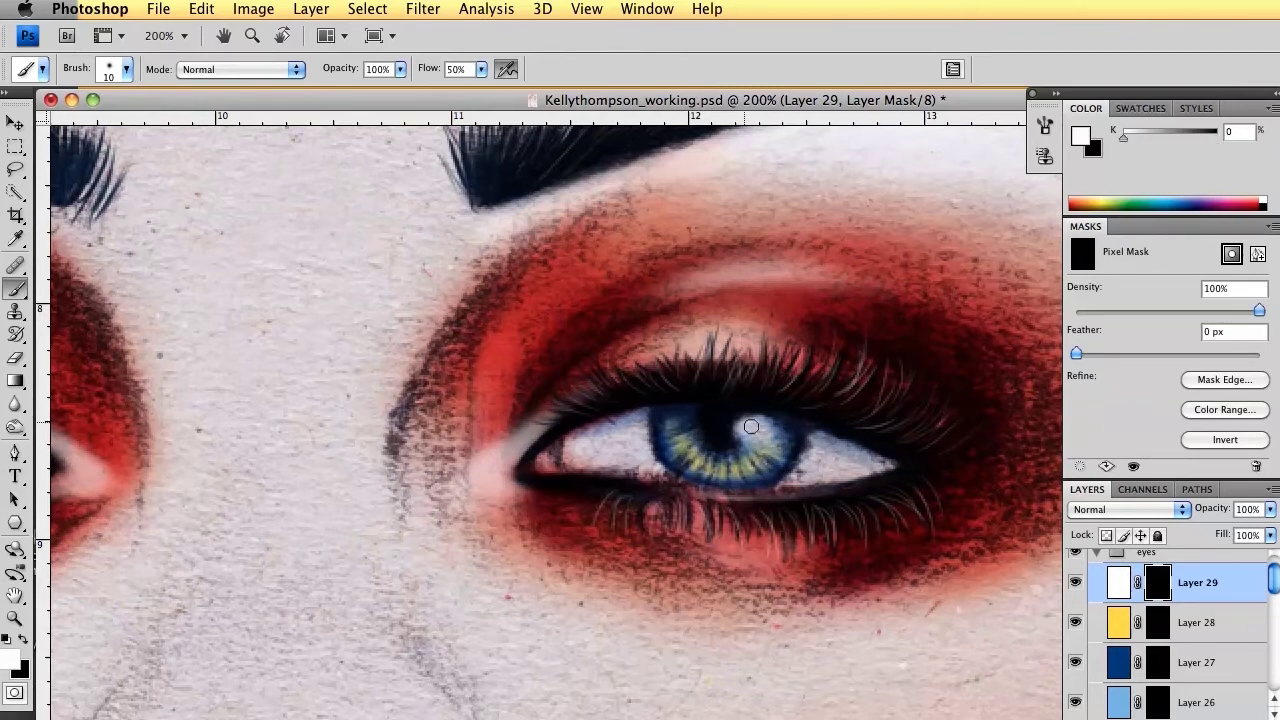
key("ctrl+i")
left_click_drag(754, 427, 738, 424)
left_click_drag(768, 425, 745, 437)
Step: Add small white highlights to the eye's inner corner and lower rim on Layer 29's mask, starting with a 4 px brush
key("bracketleft")
key("bracketleft")
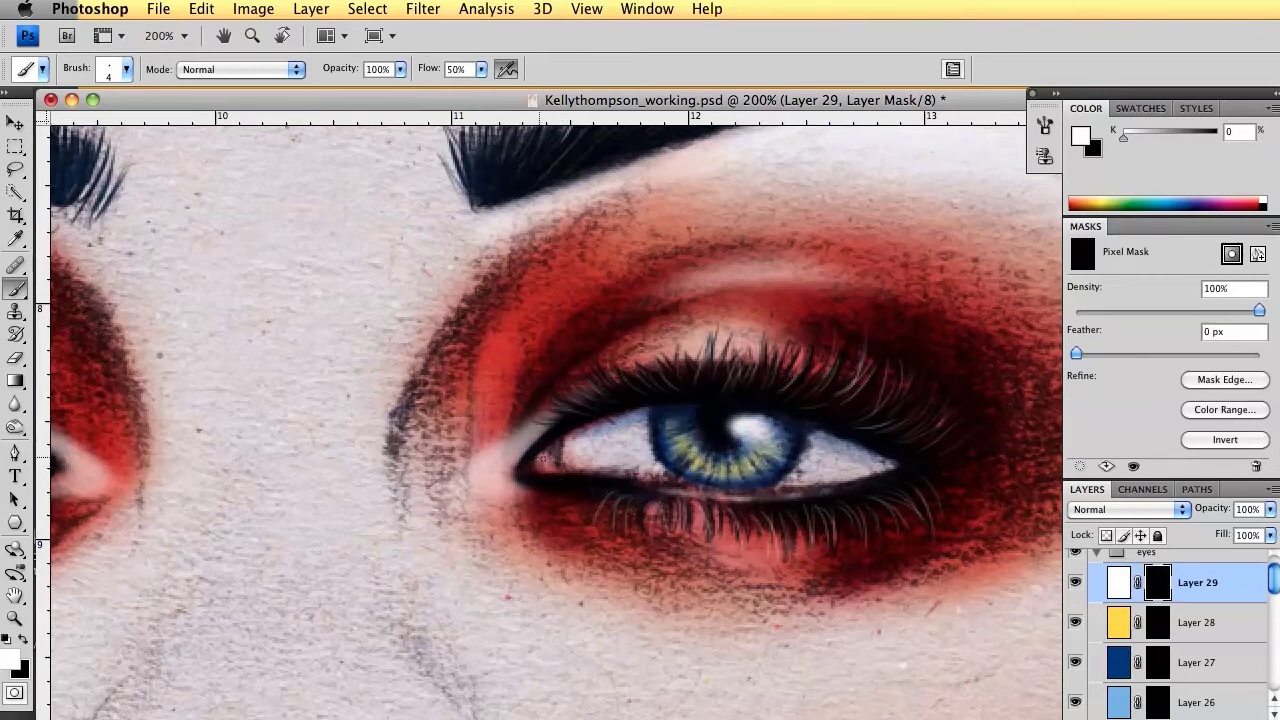
left_click(547, 464)
key("bracketleft")
key("bracketleft")
Step: Add faint white highlights to the eyeball and iris edge on Layer 29's mask, reducing the soft brush from 15 to 4 px
key("bracketright")
key("bracketright")
key("bracketright")
key("bracketright")
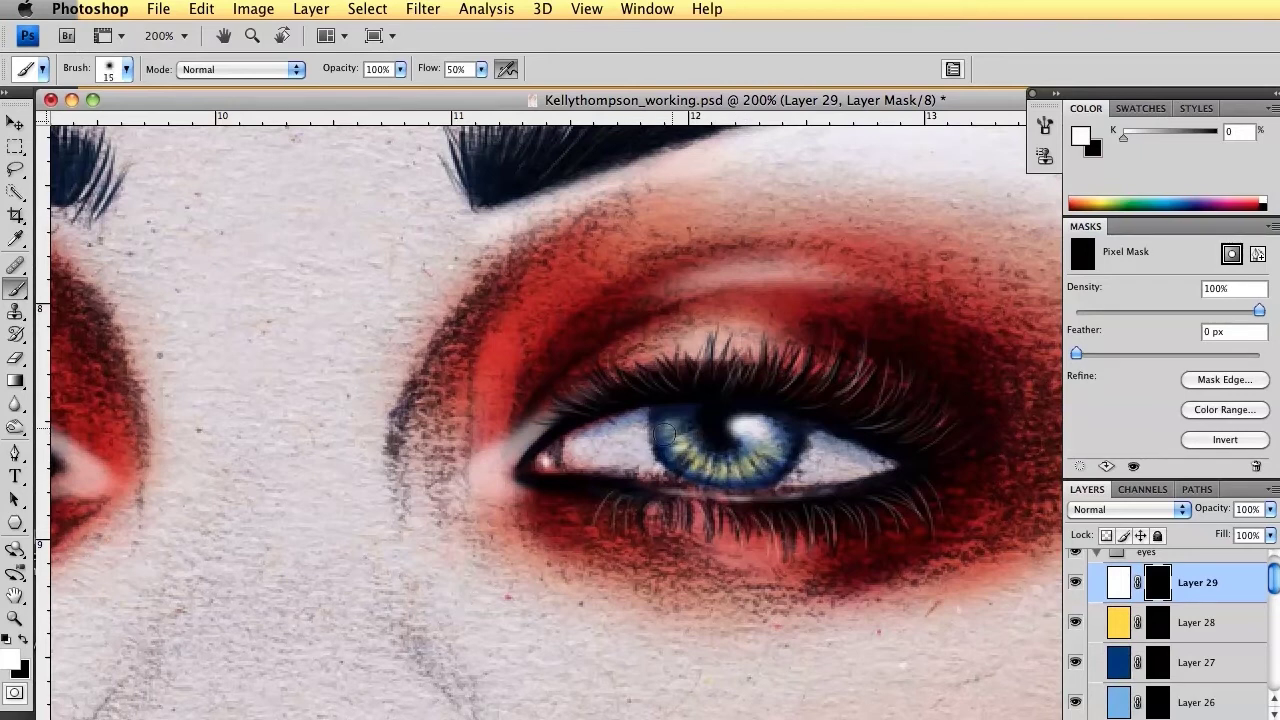
key("ctrl+BackSpace")
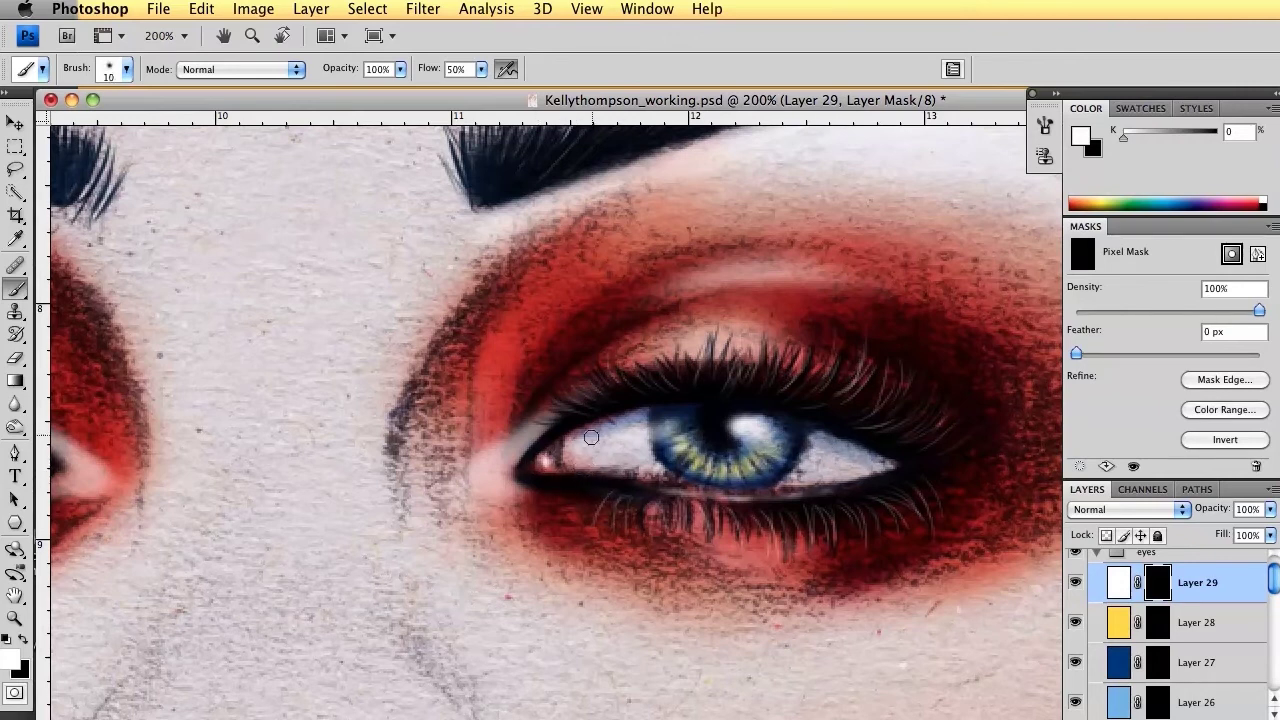
key("bracketleft")
key("bracketleft")
key("bracketleft")
key("bracketleft")
key("bracketleft")
key("bracketleft")
key("super+i")
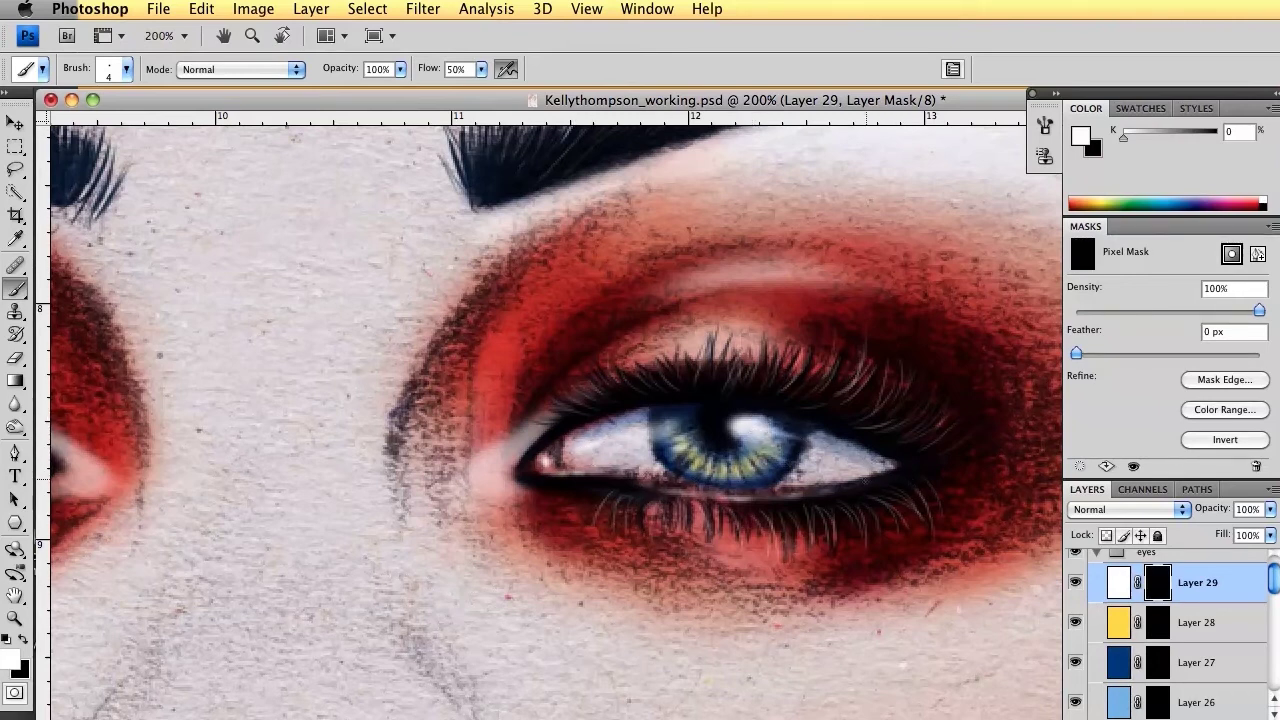
Step: Touch up the light blue in the eyes on Layer 26's mask with a soft 20 px brush, alternating white and black
key("super+minus")
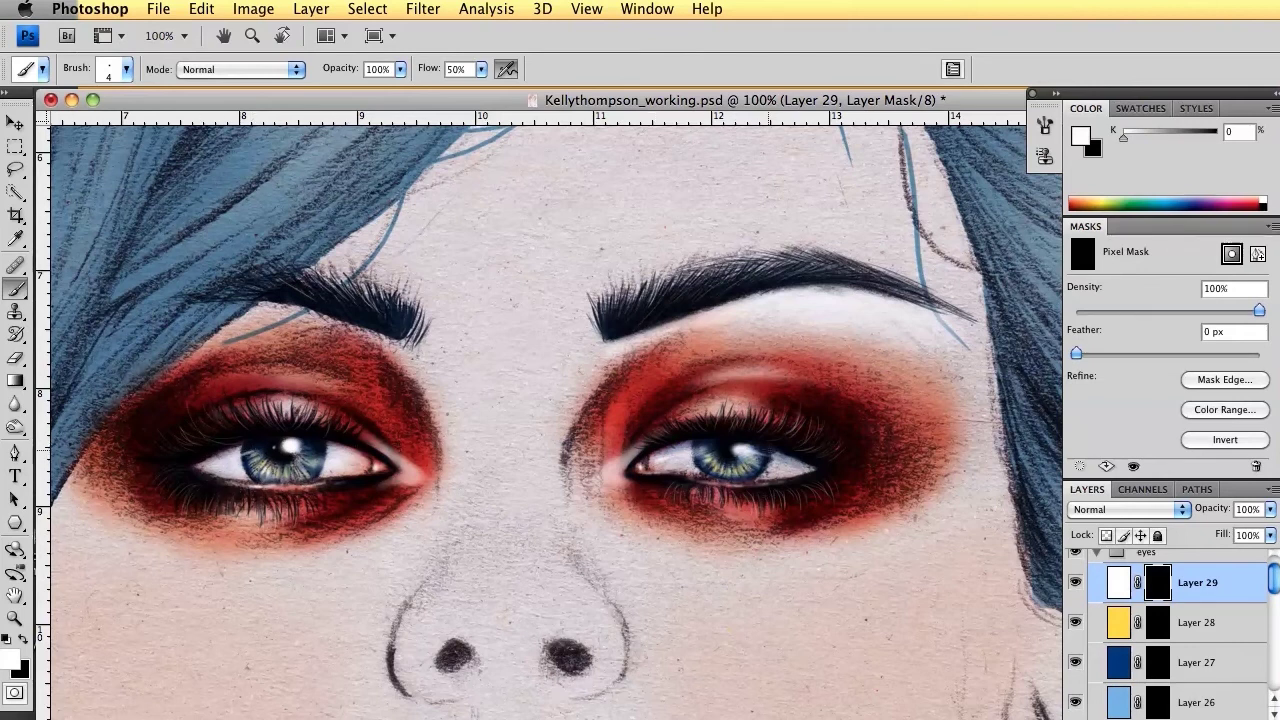
left_click(1160, 700)
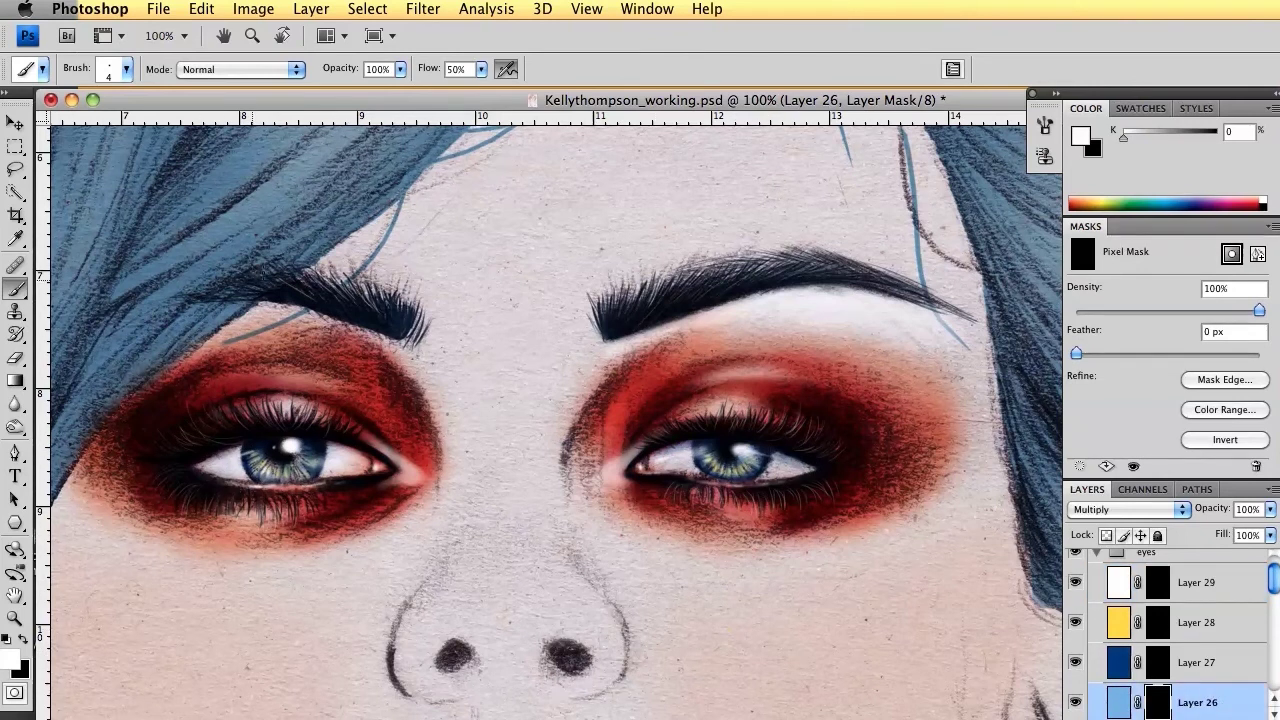
key("bracketright")
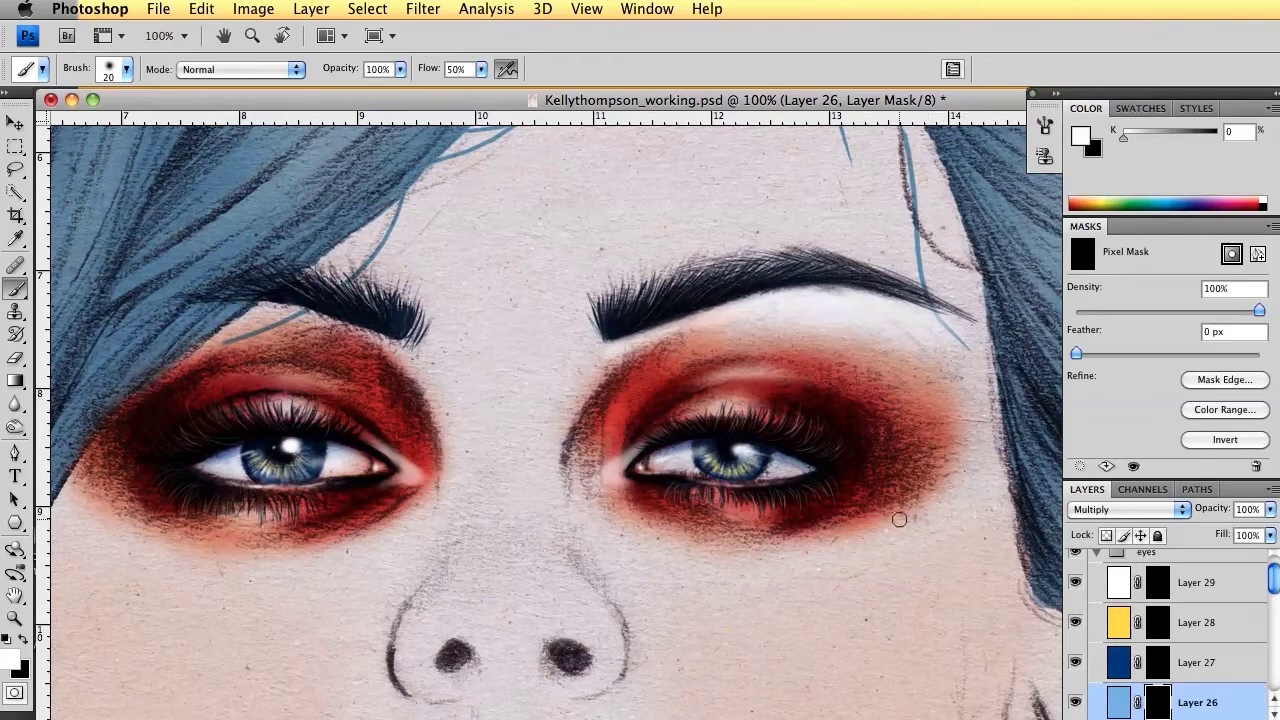
key("super+minus")
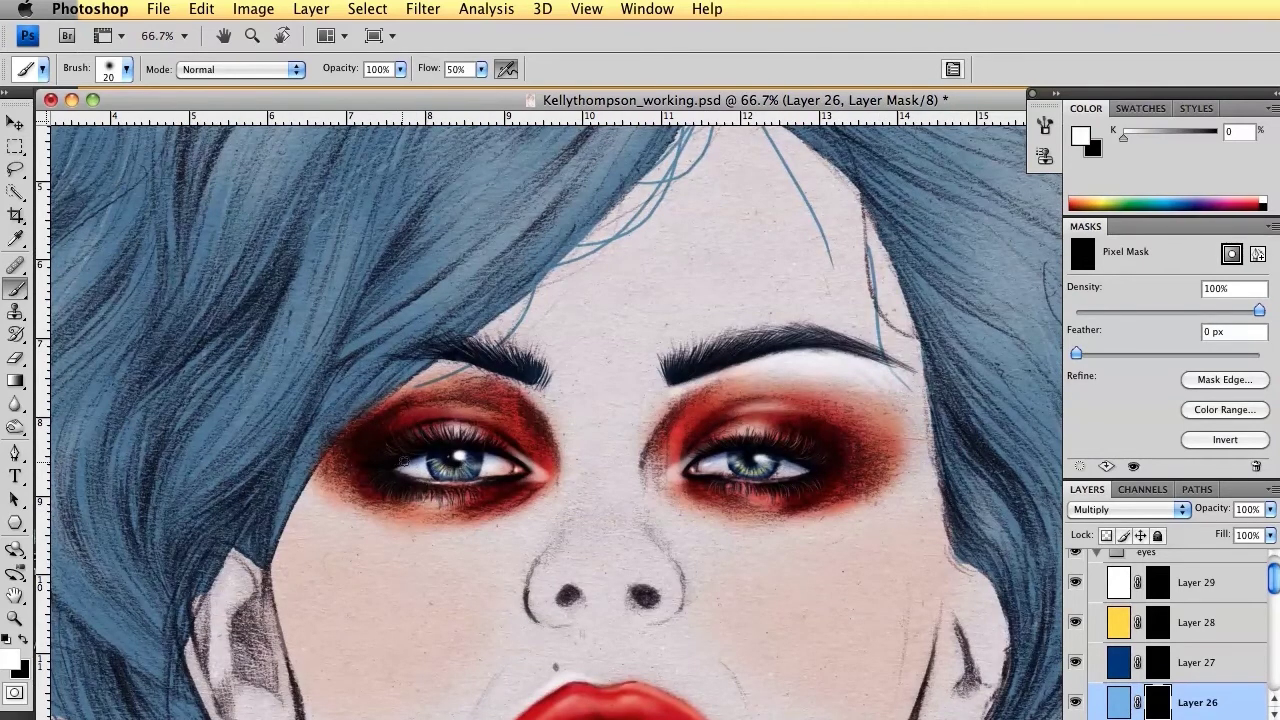
key("x")
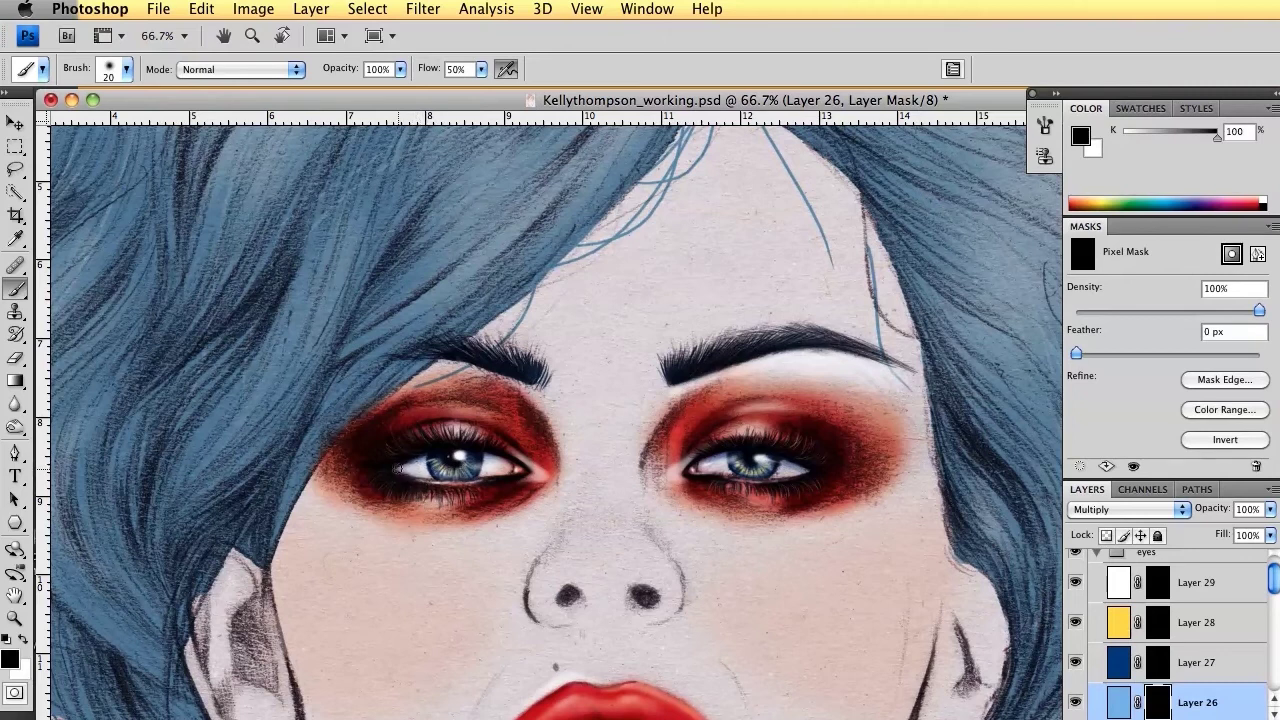
key("x")
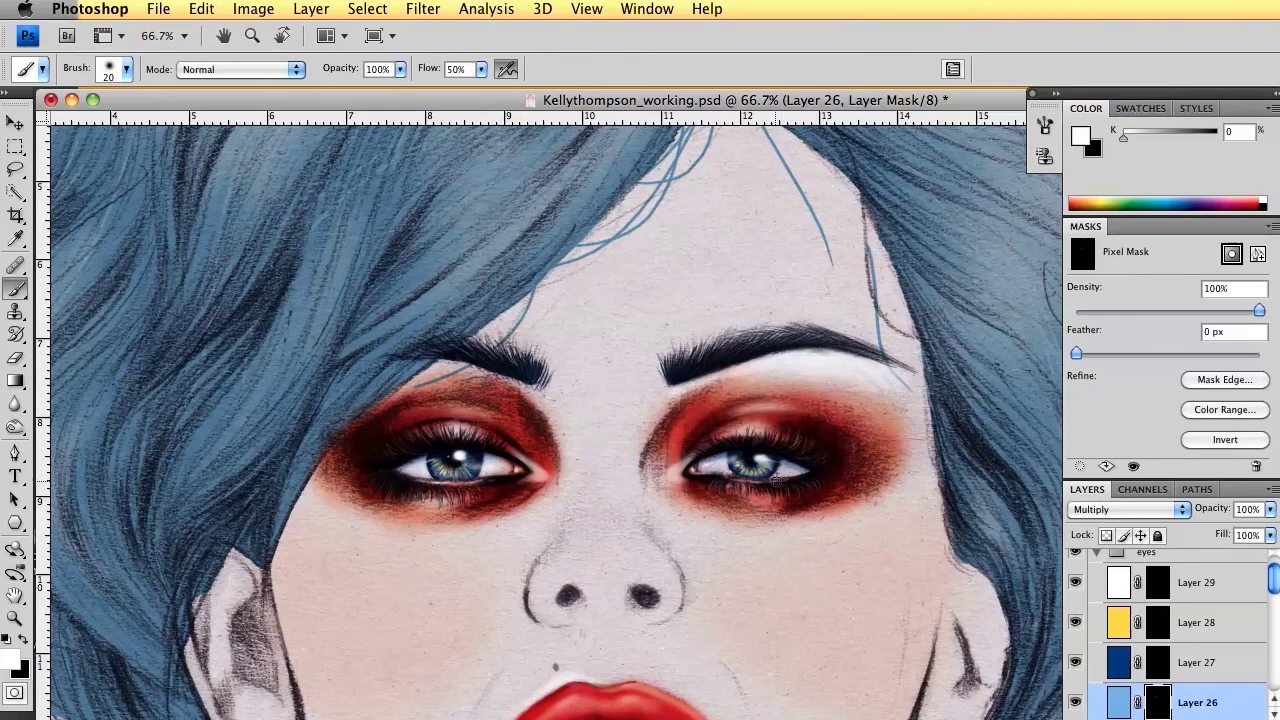
key("x")
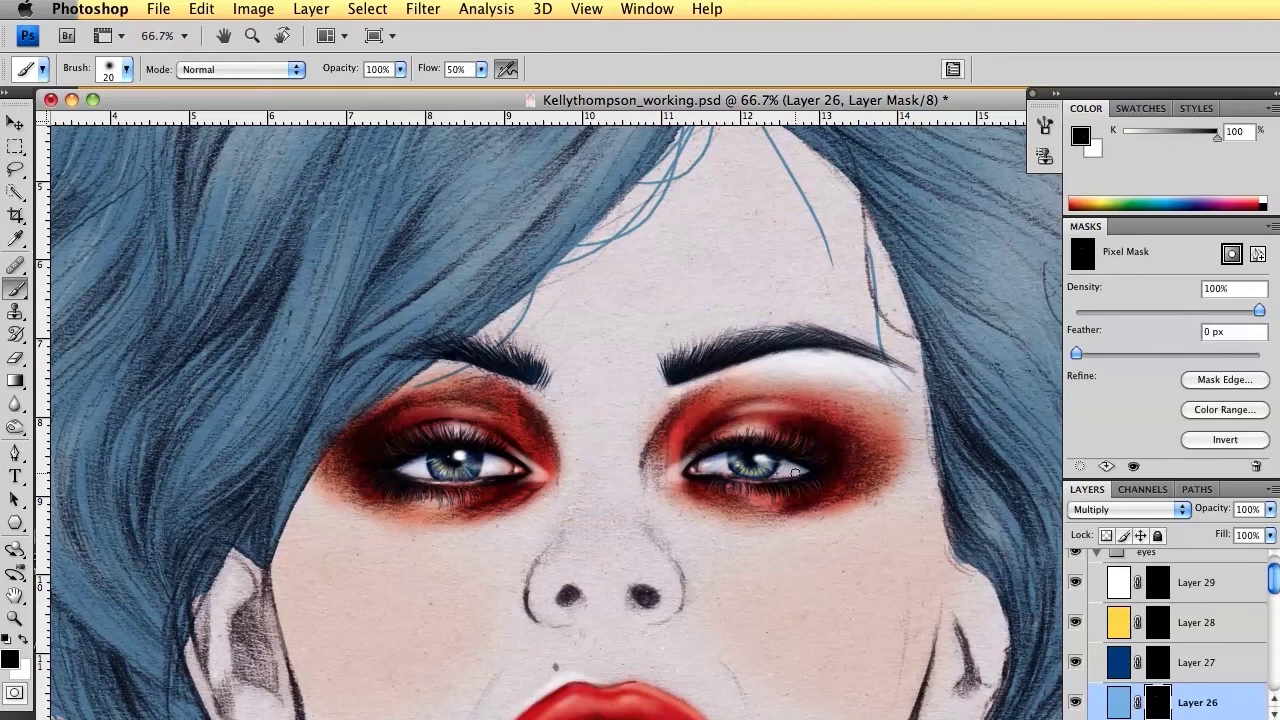
left_click_drag(800, 488, 786, 489)
Step: Compare the portrait with and without the eye colouring by toggling the eyes group's visibility, leaving the group shown
key("super+minus")
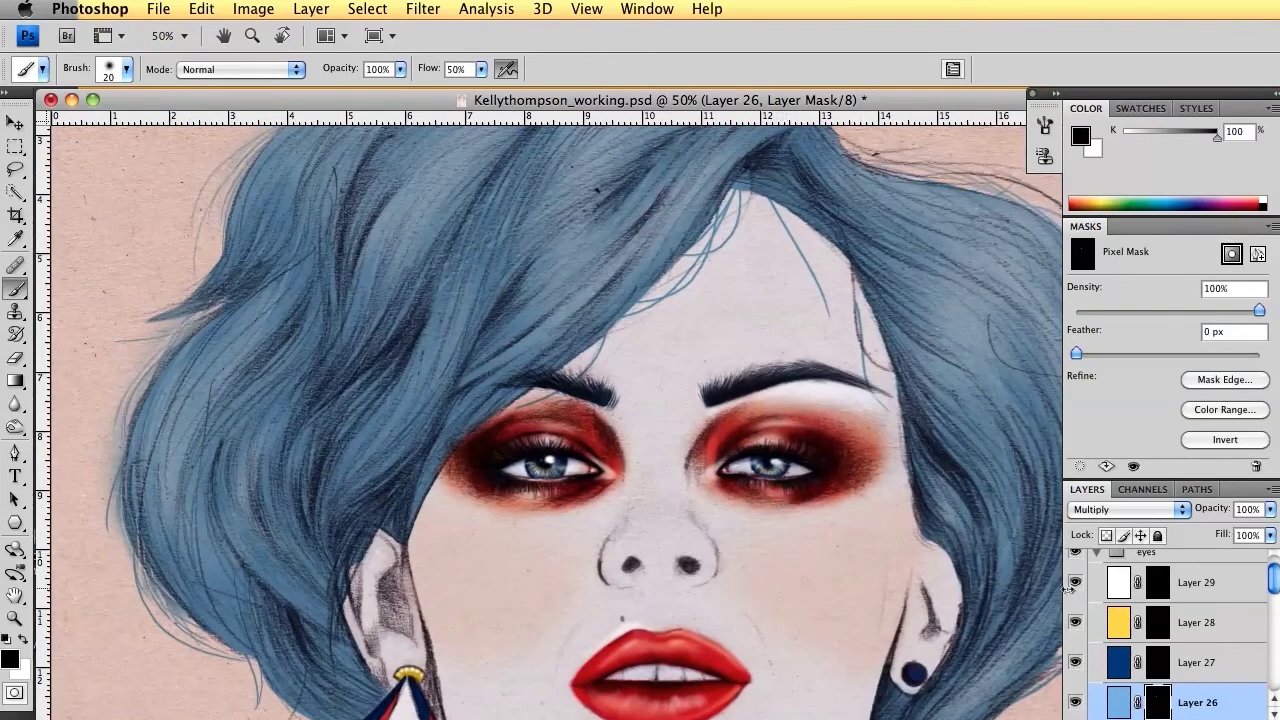
scroll(1270, 566, "up", 2)
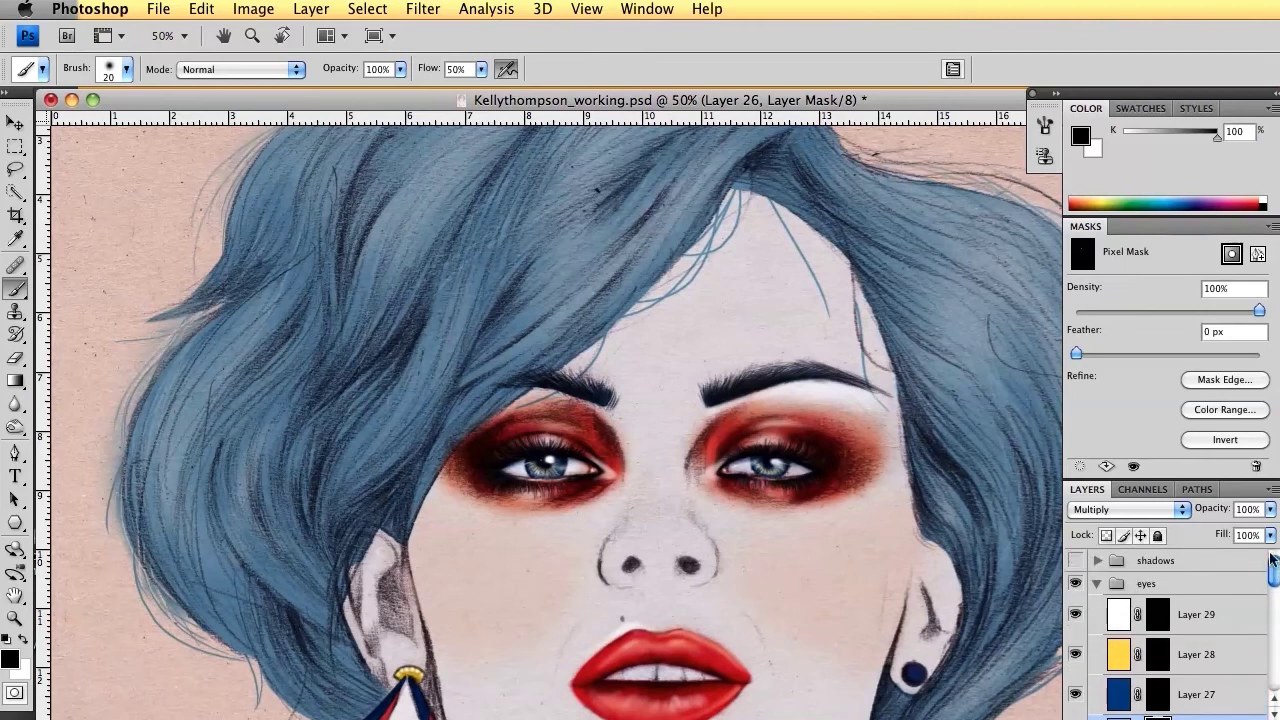
key("super+minus")
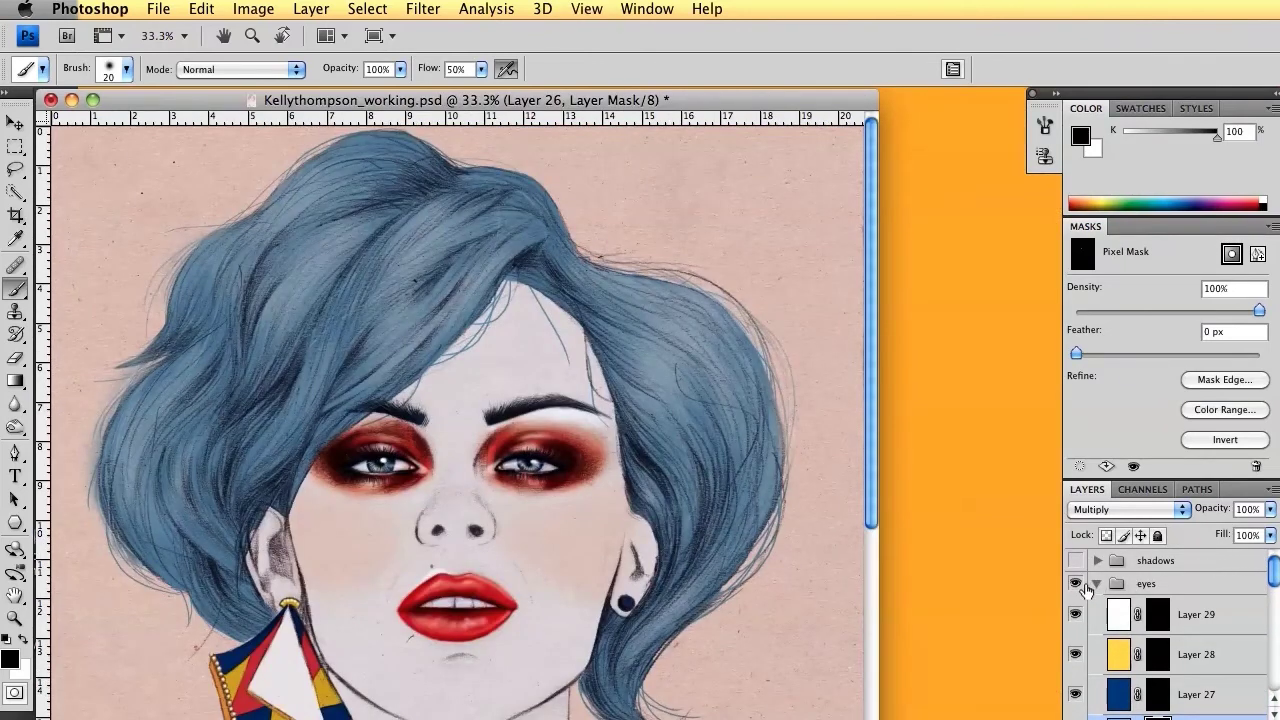
key("super+plus")
left_click(1076, 584)
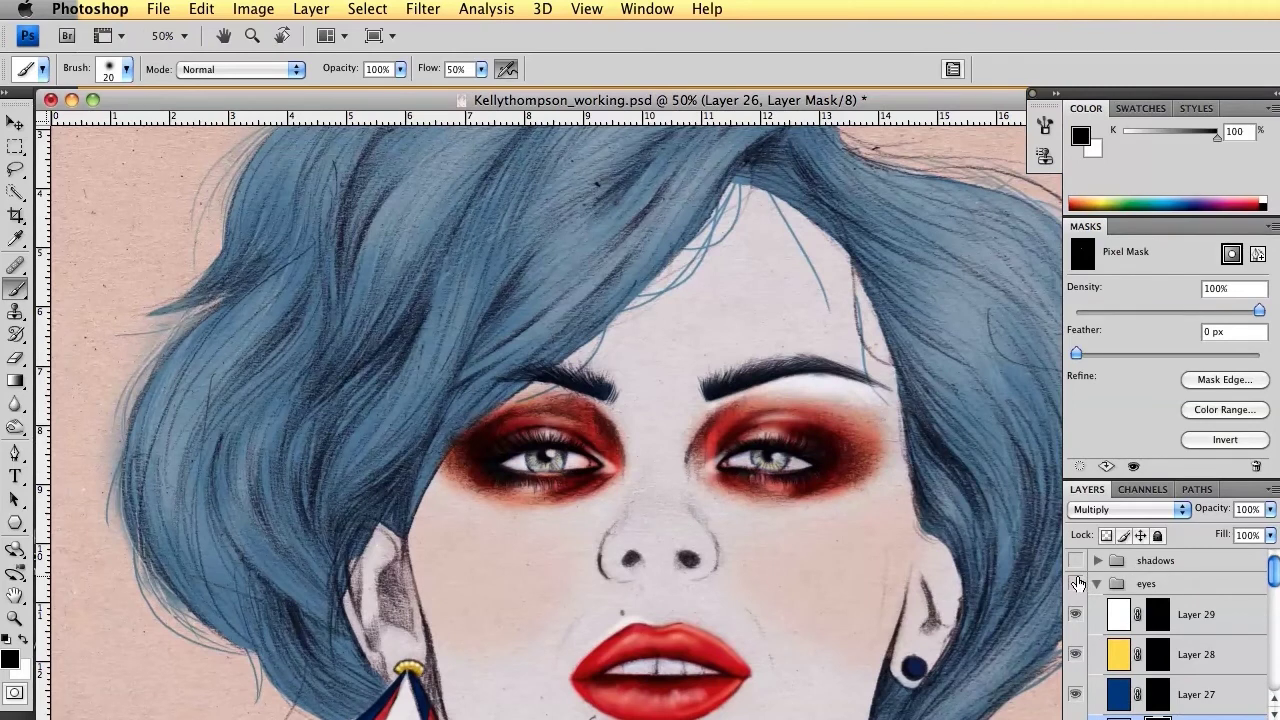
left_click(1076, 583)
left_click(1076, 583)
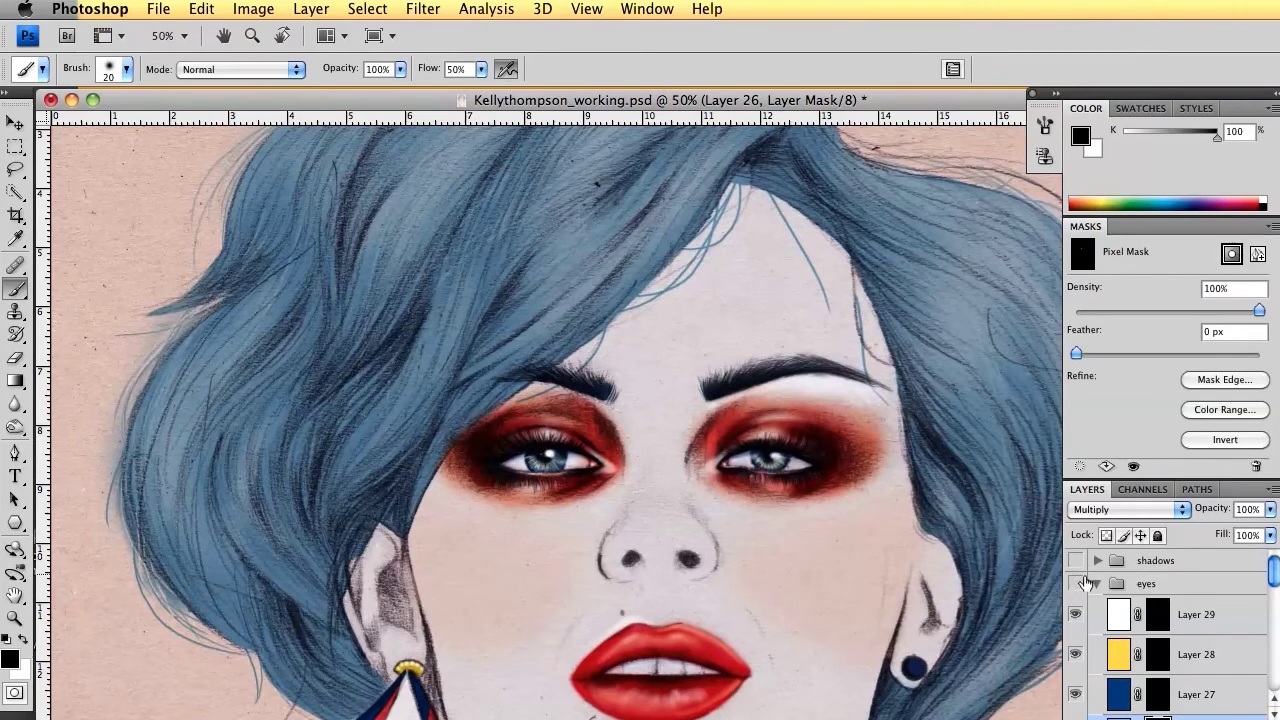
left_click(1077, 585)
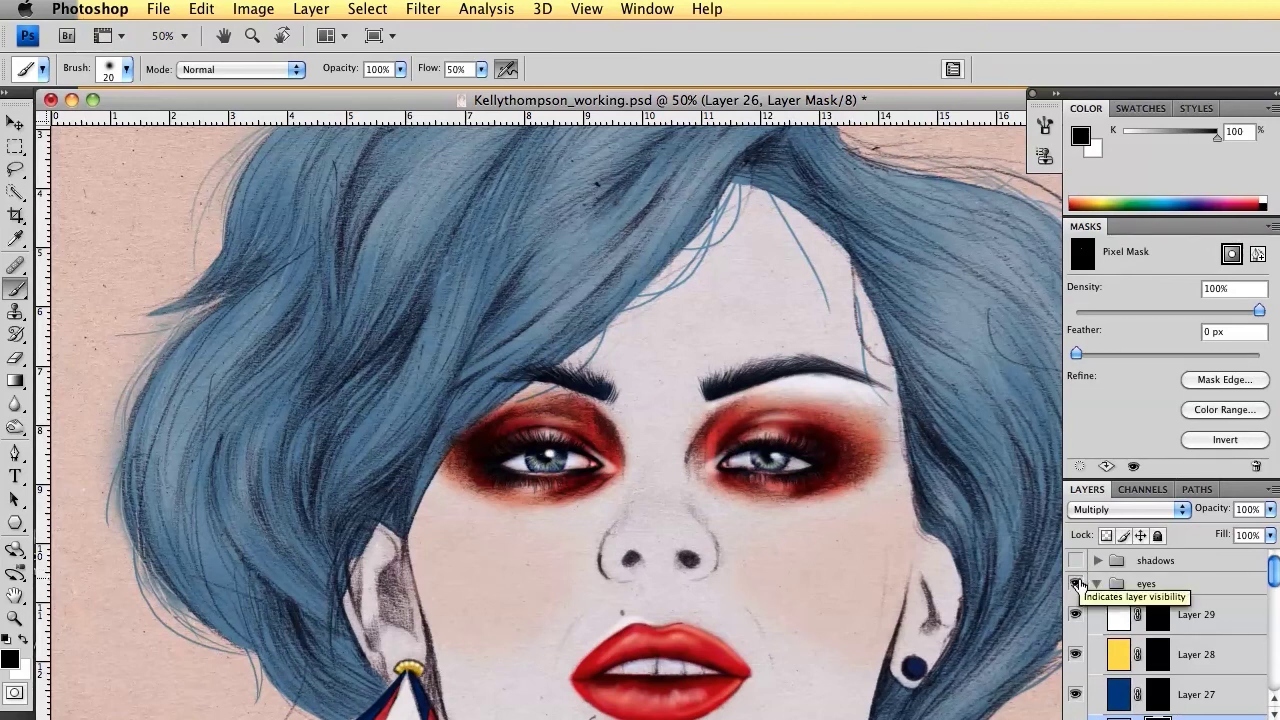
left_click(1076, 583)
left_click(1076, 584)
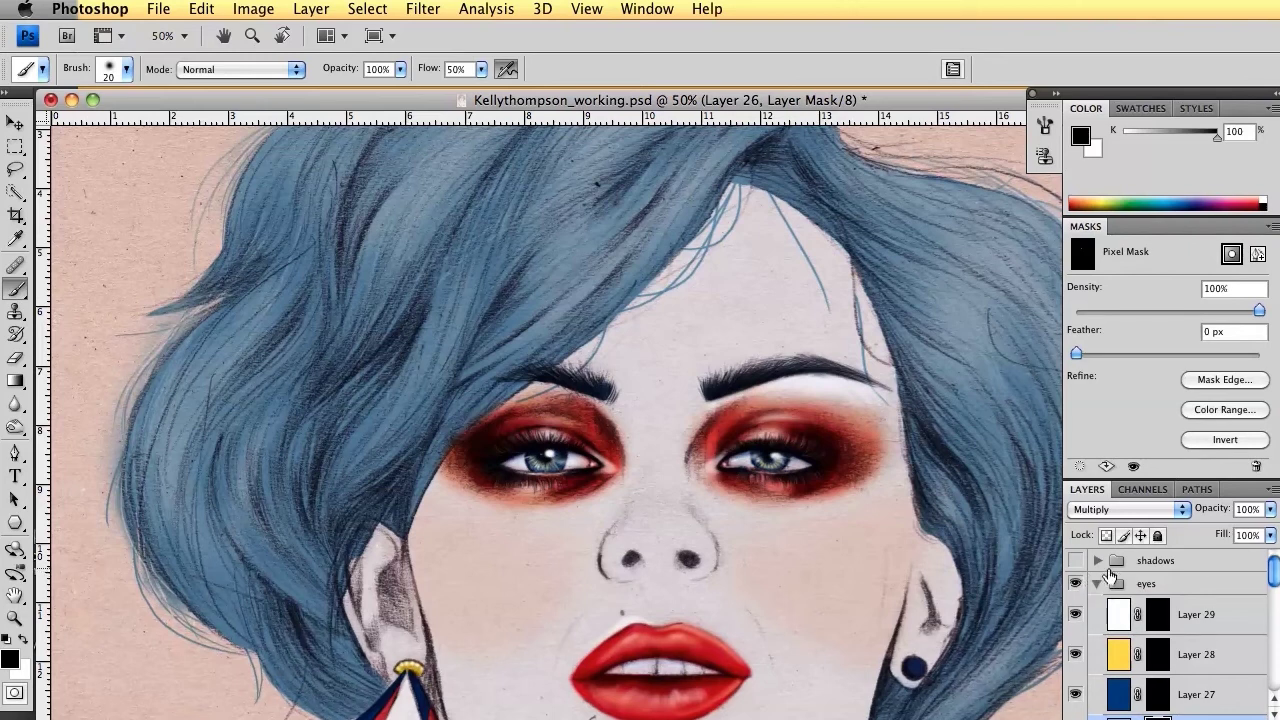
Step: Move the dark blue Layer 27 below the light blue Layer 26 in the eyes group
left_click_drag(1273, 568, 1268, 598)
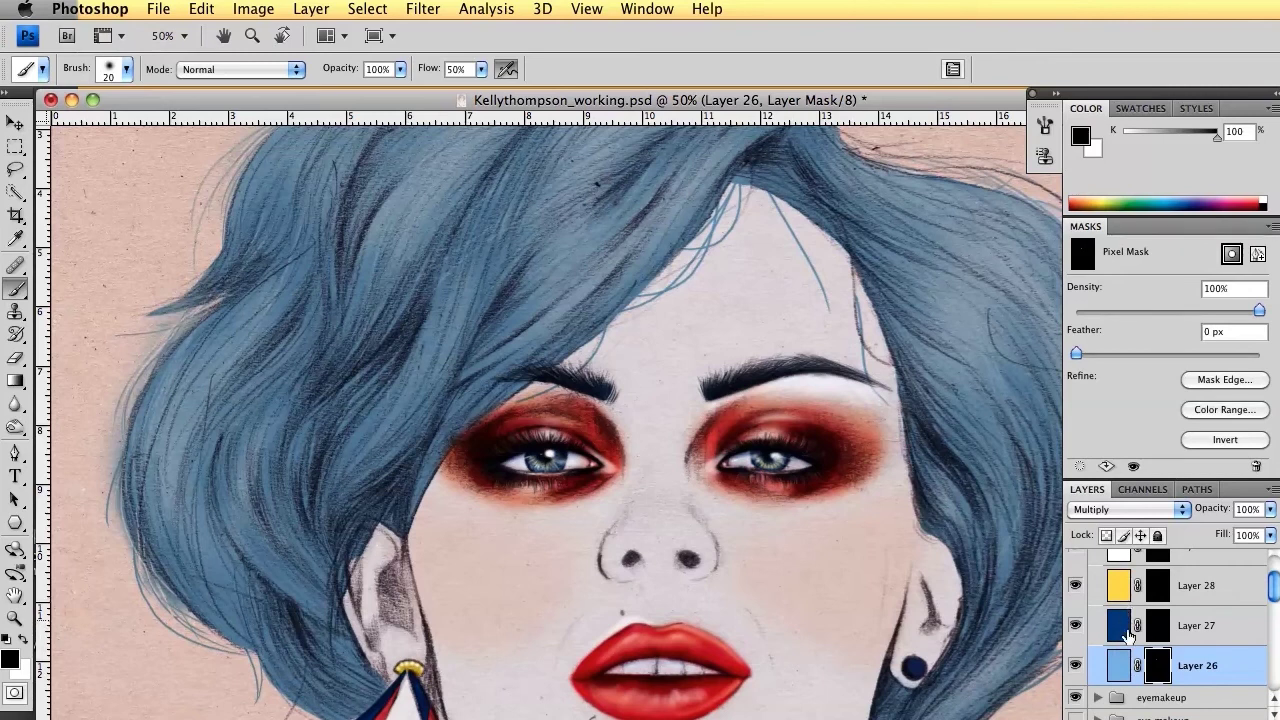
left_click_drag(1121, 640, 1152, 660)
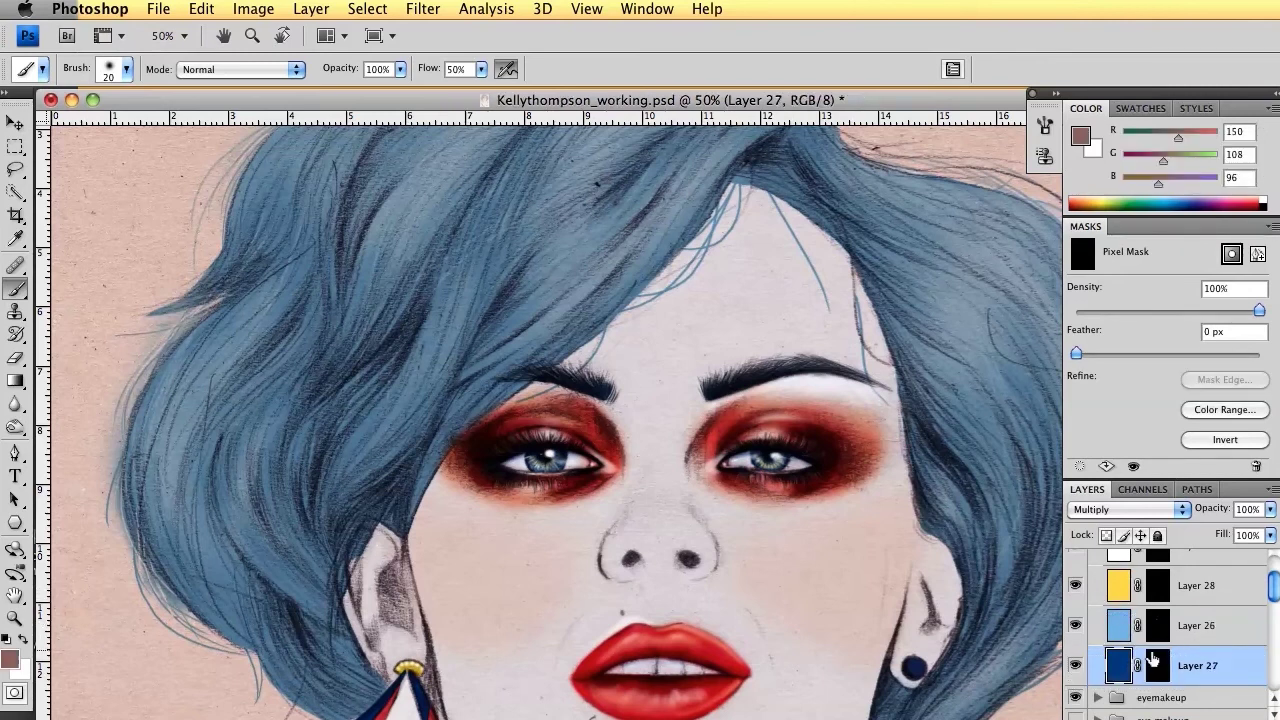
Step: Make the white Layer 29's mask active with white as the painting colour for highlight touch-ups in the eyes
scroll(1273, 588, "up", 1)
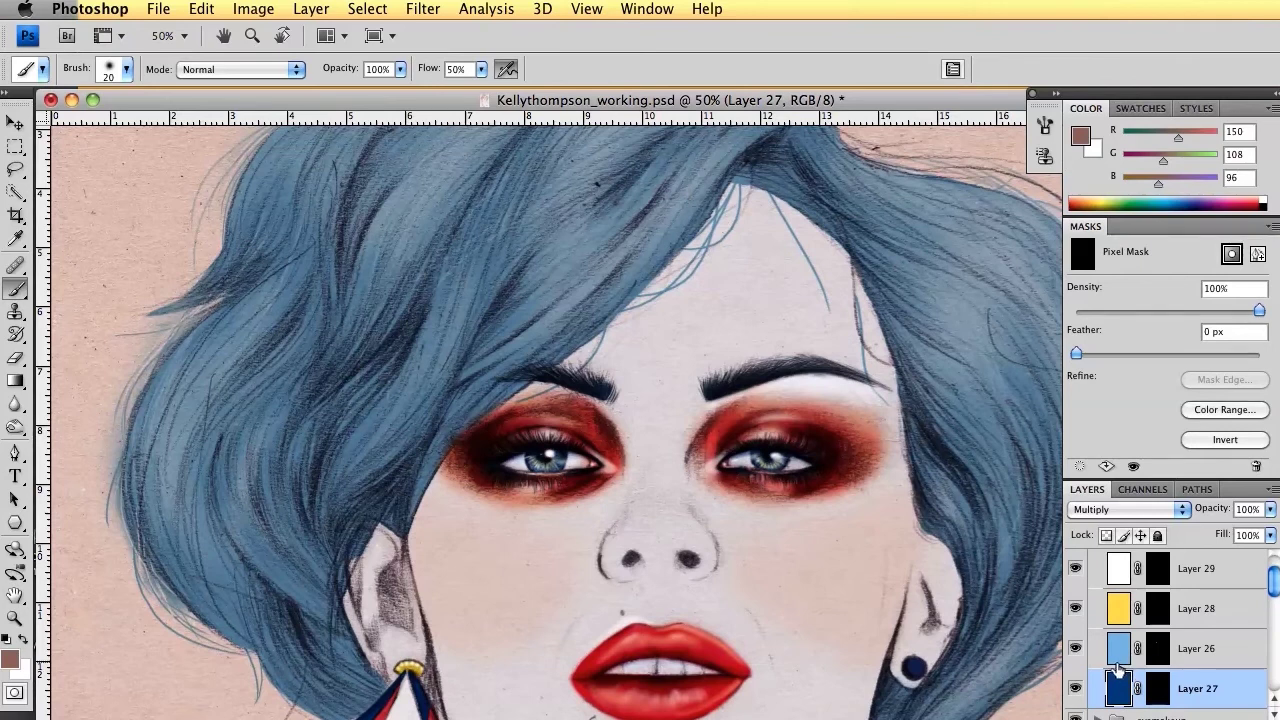
left_click(1119, 578)
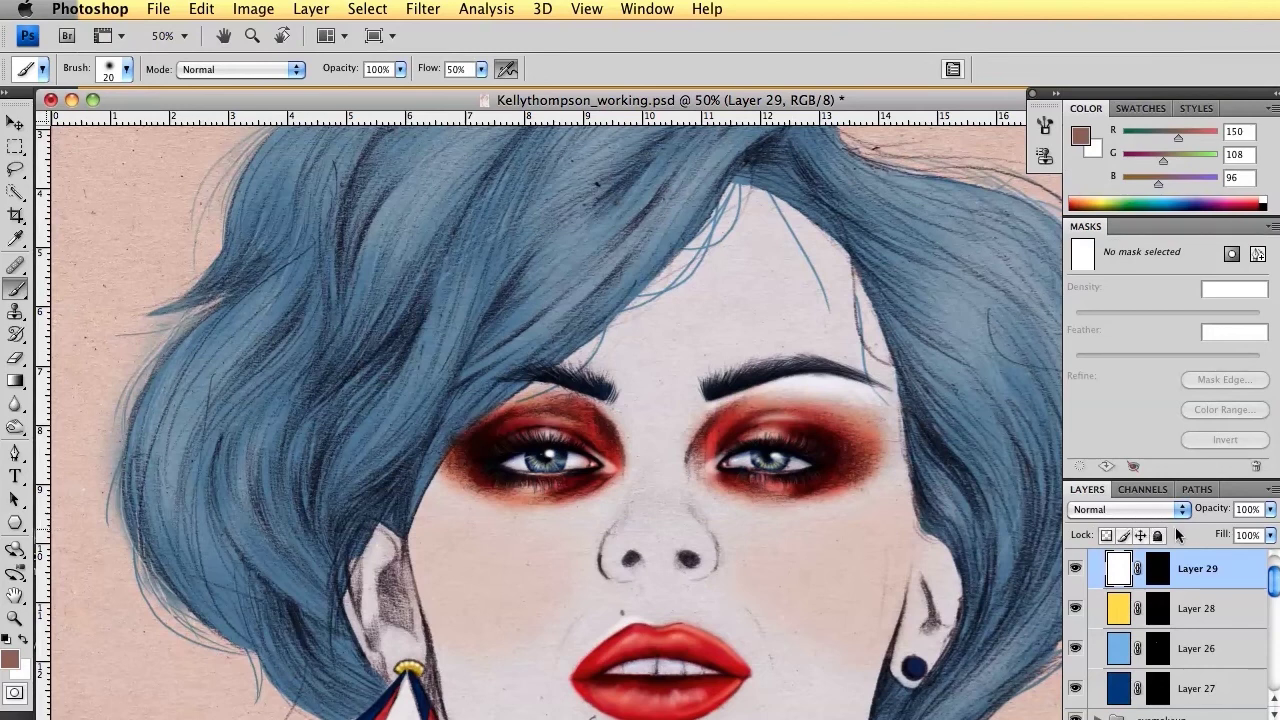
left_click(1157, 570)
key("super+plus")
key("super+plus")
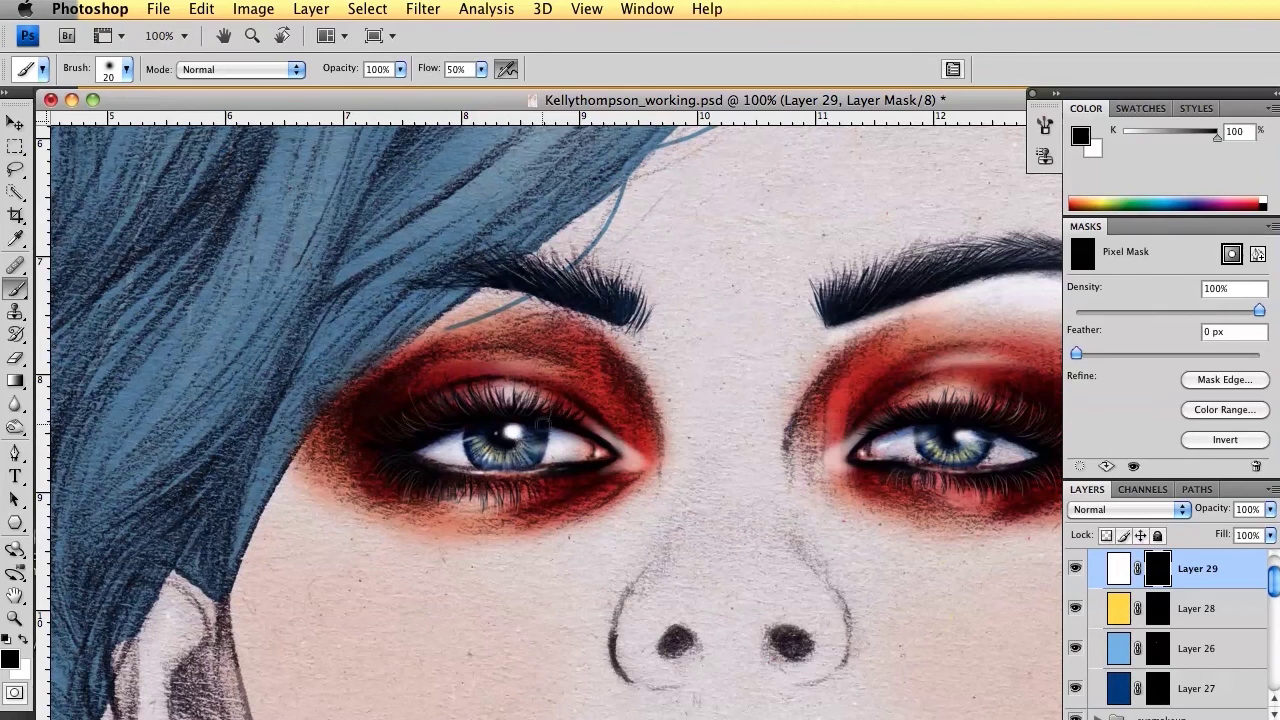
key("x")
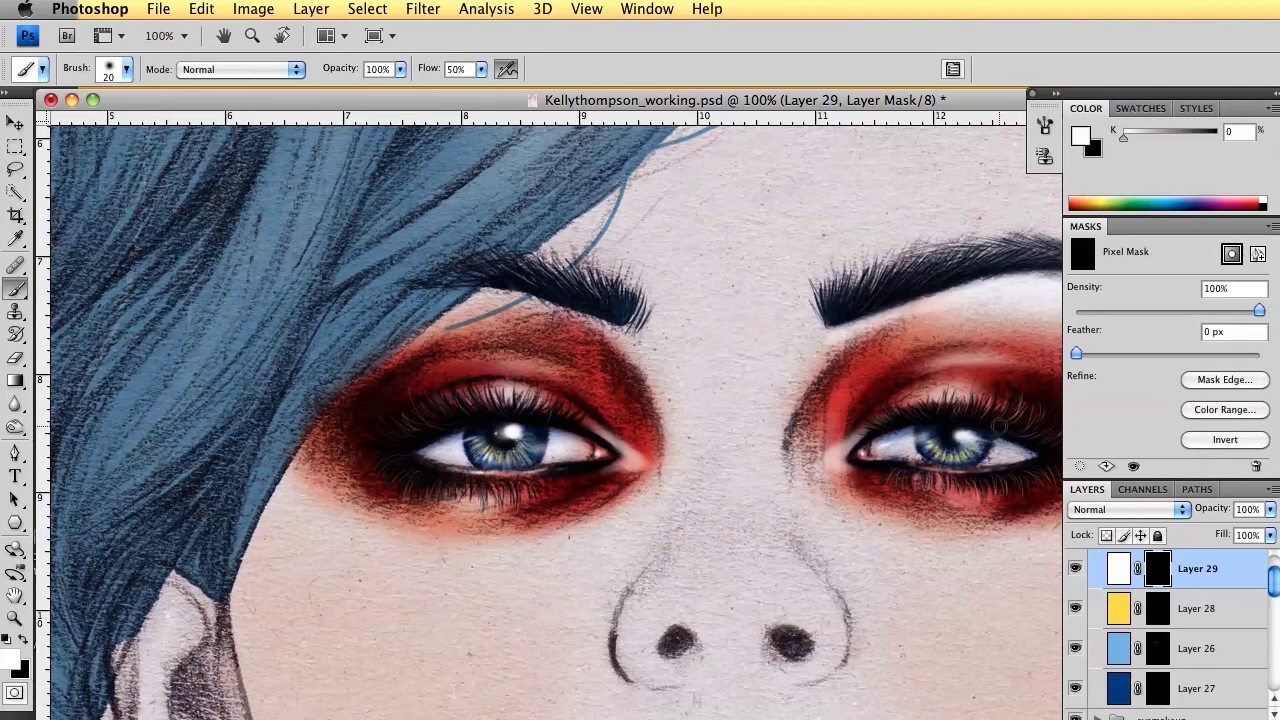
Step: Refill the dark blue Layer 27 with a teal green from the PANTONE solid matte library, using Normal mode at 100% opacity
key("super+minus")
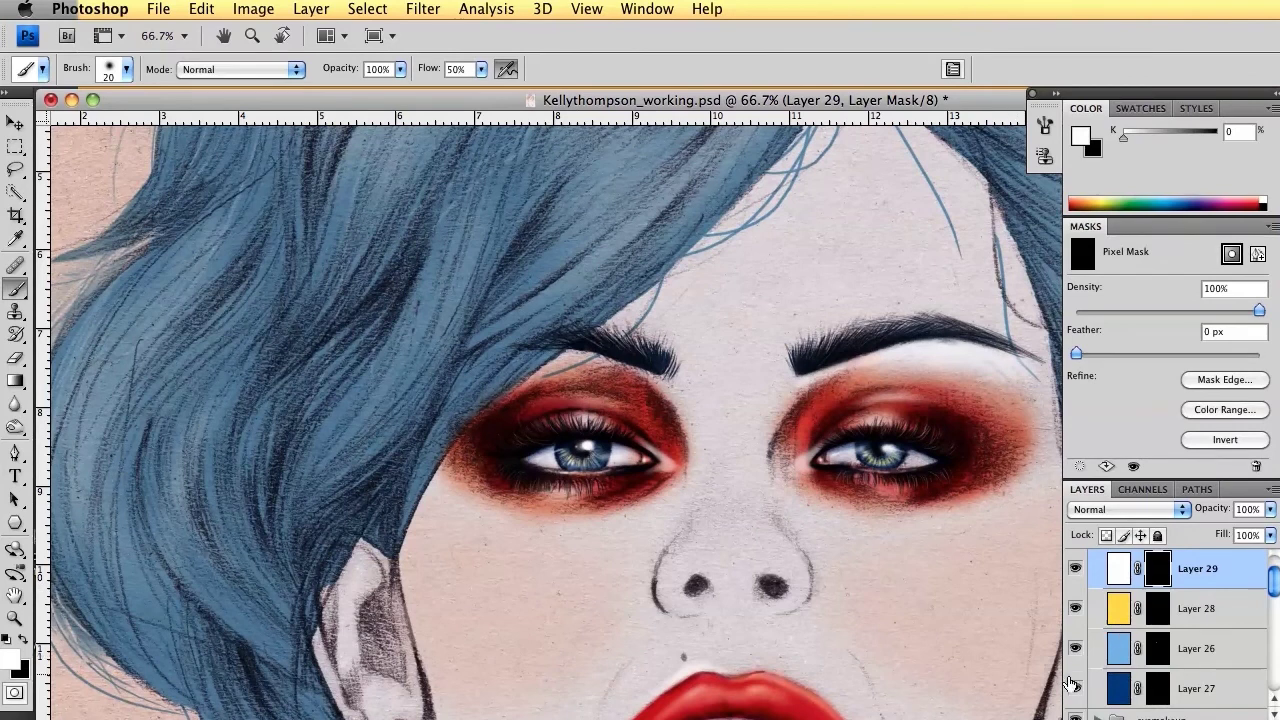
left_click(1119, 688)
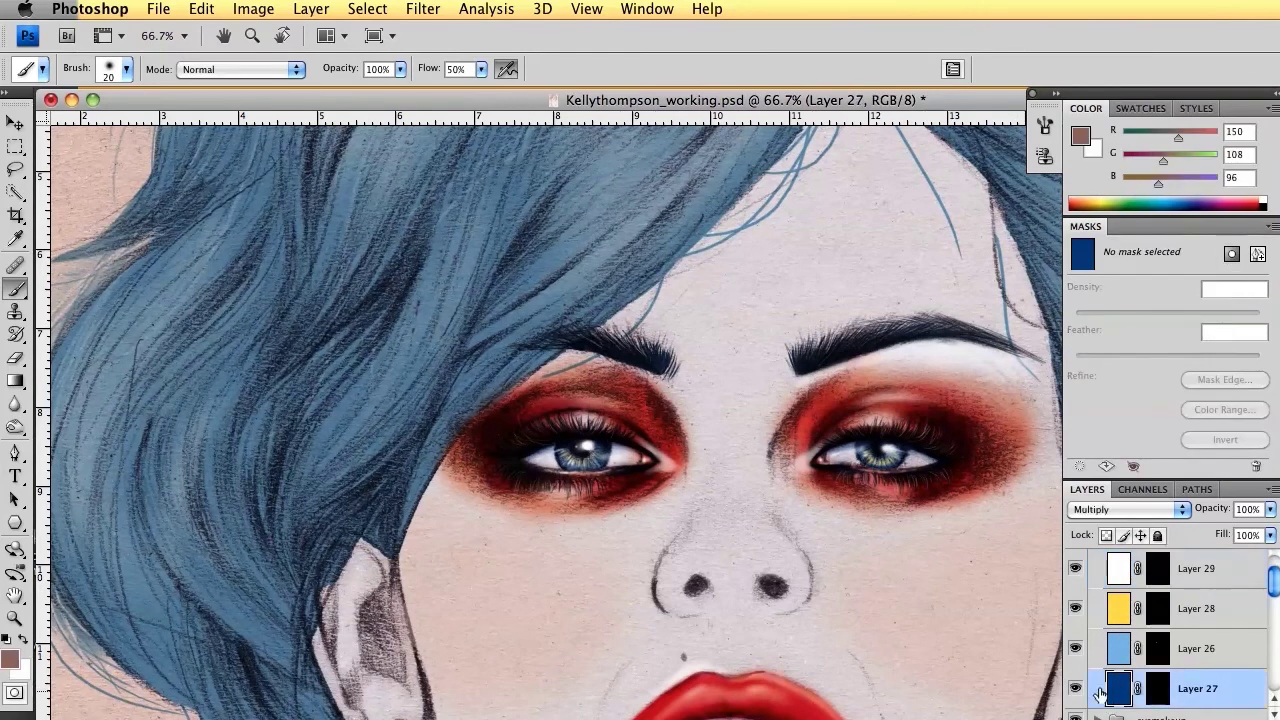
key("shift+BackSpace")
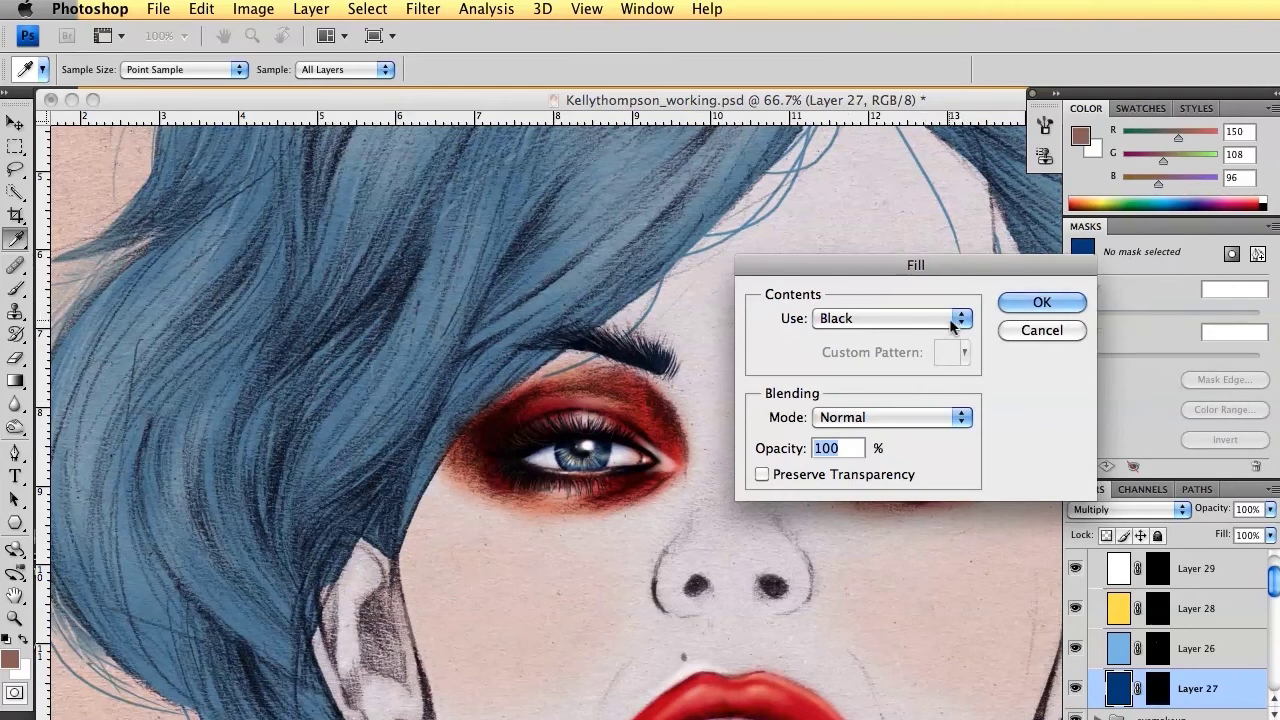
left_click(955, 320)
left_click(930, 240)
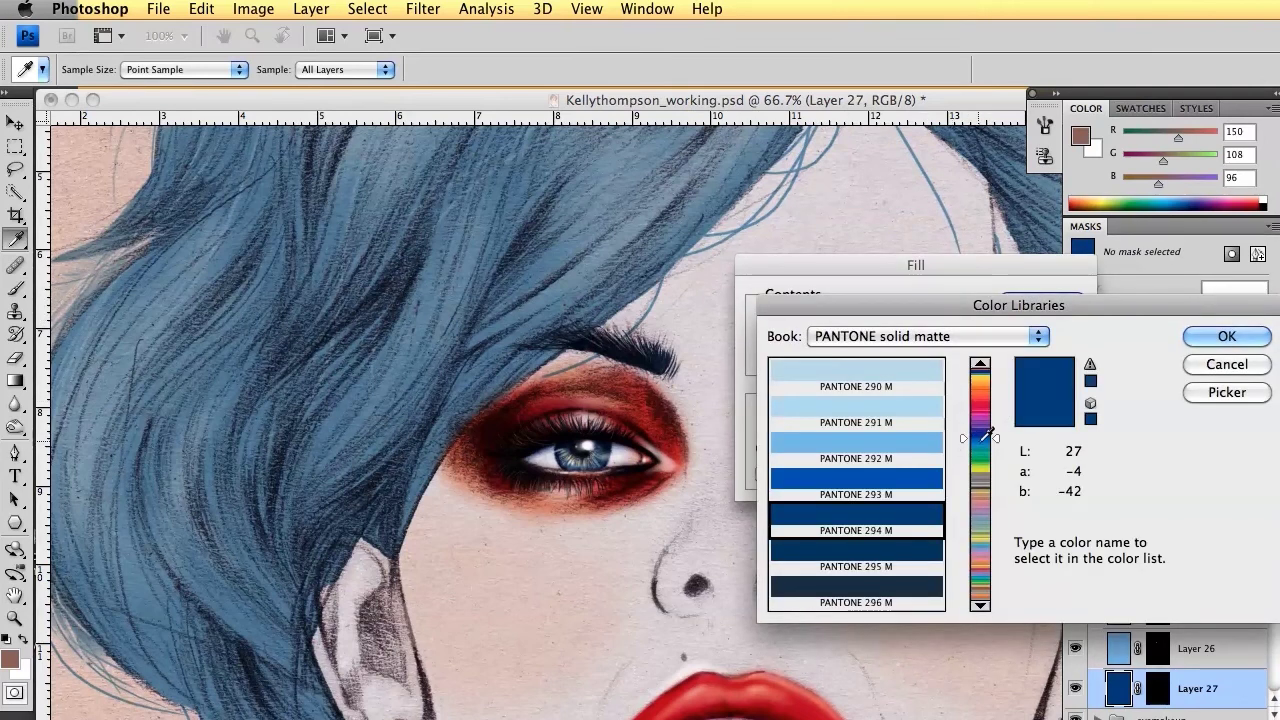
left_click_drag(965, 432, 965, 450)
left_click(895, 483)
left_click(1190, 333)
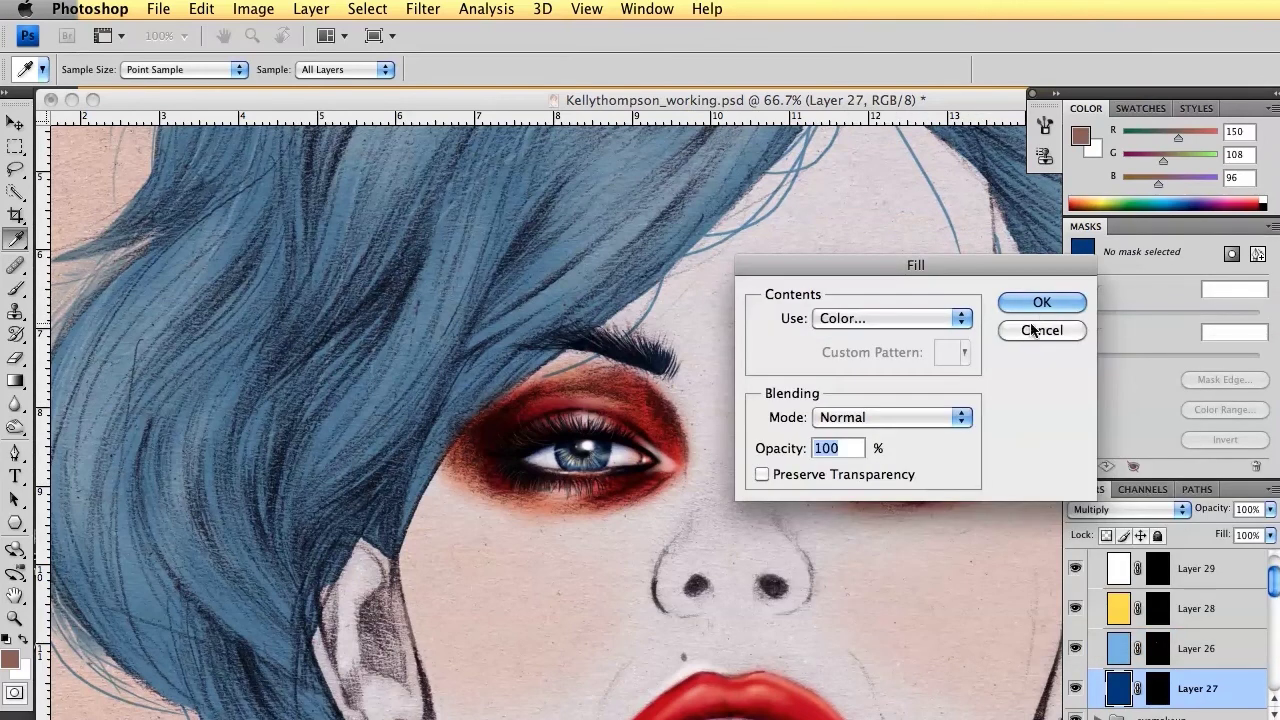
key("Return")
key("b")
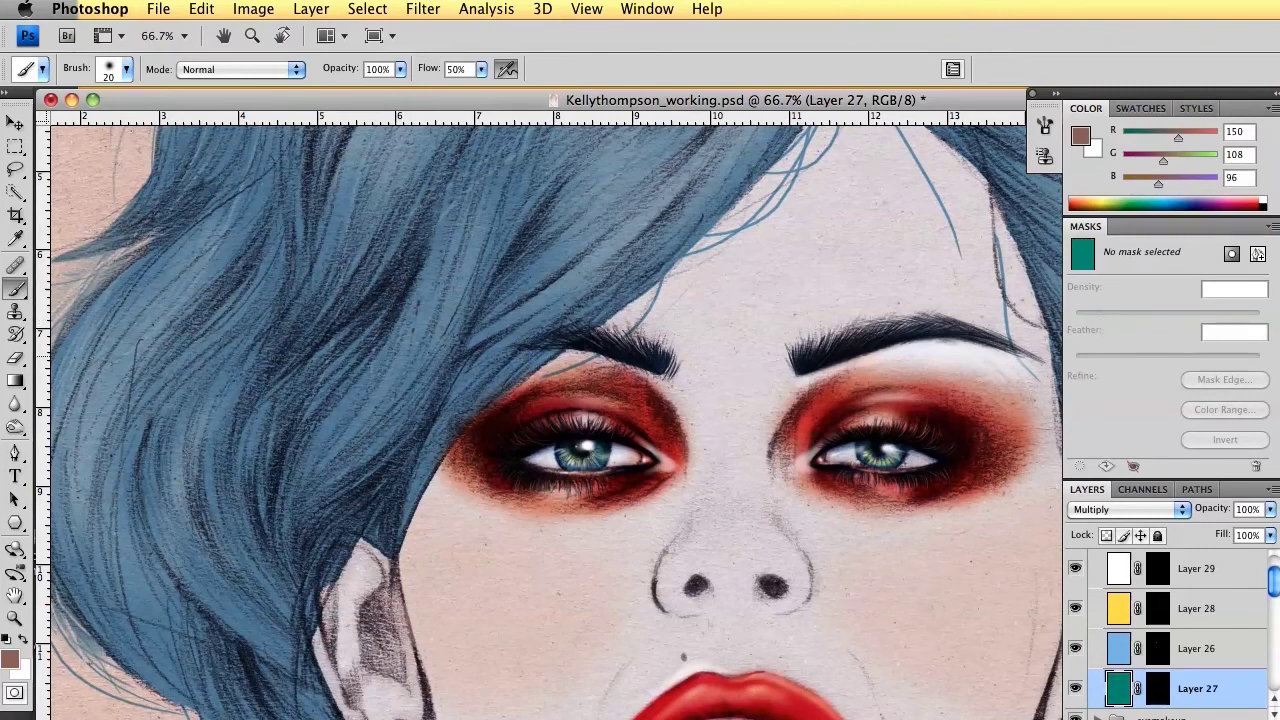